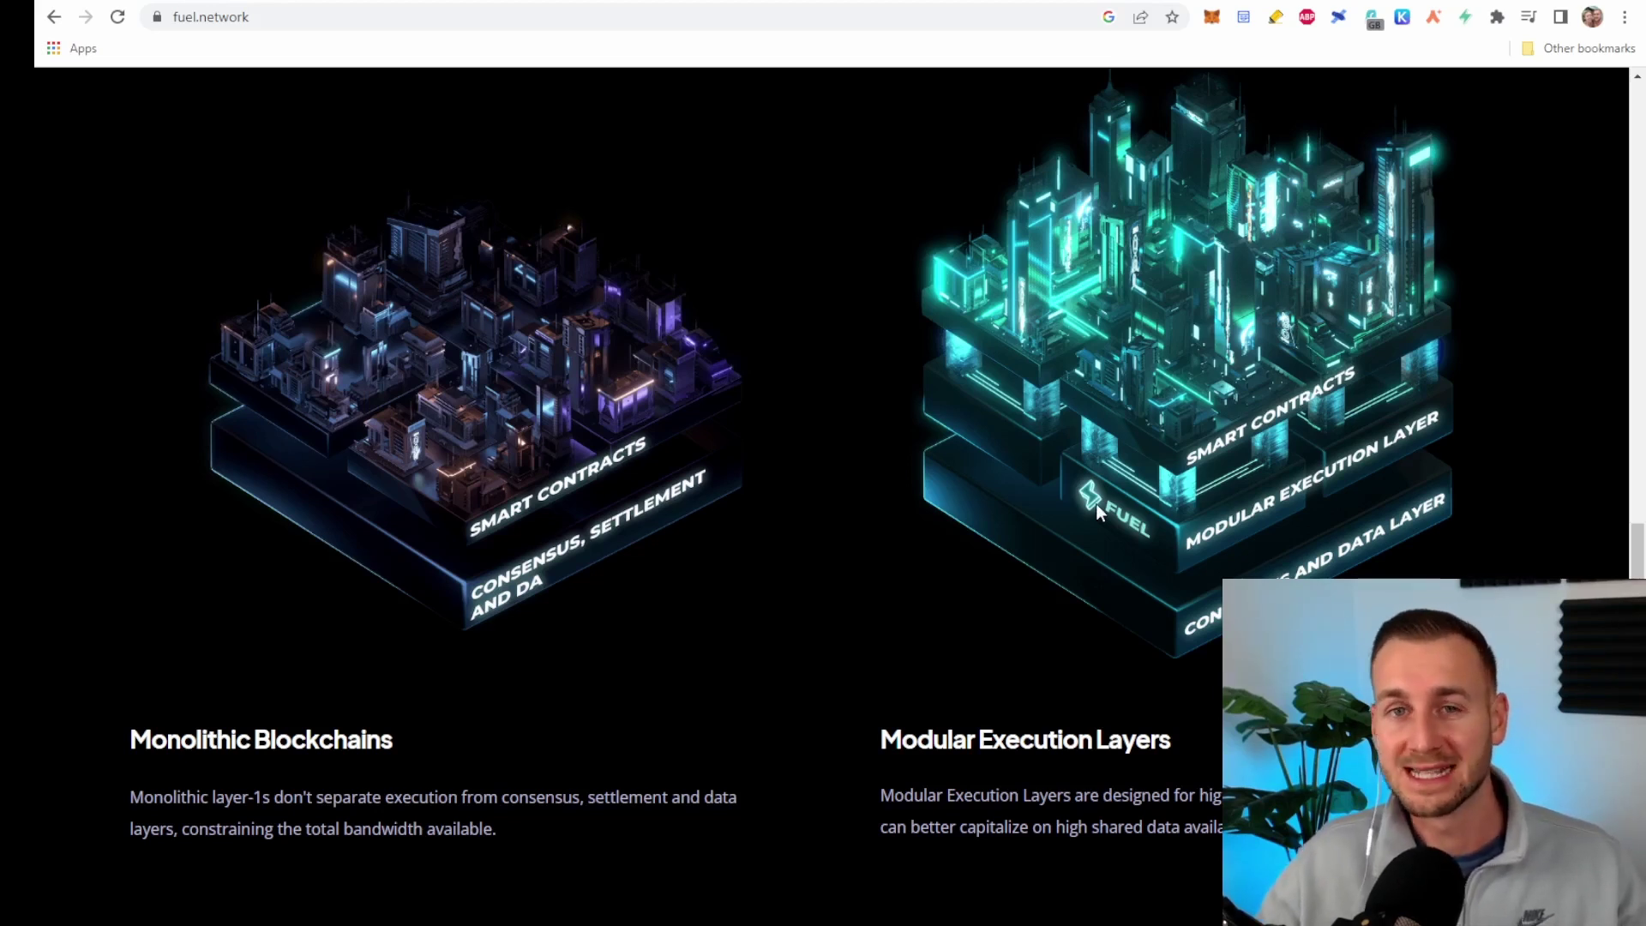
Scroll down to the Supporters logos, then back up to the three technology pillars.
scroll(1096, 502, "down", 3)
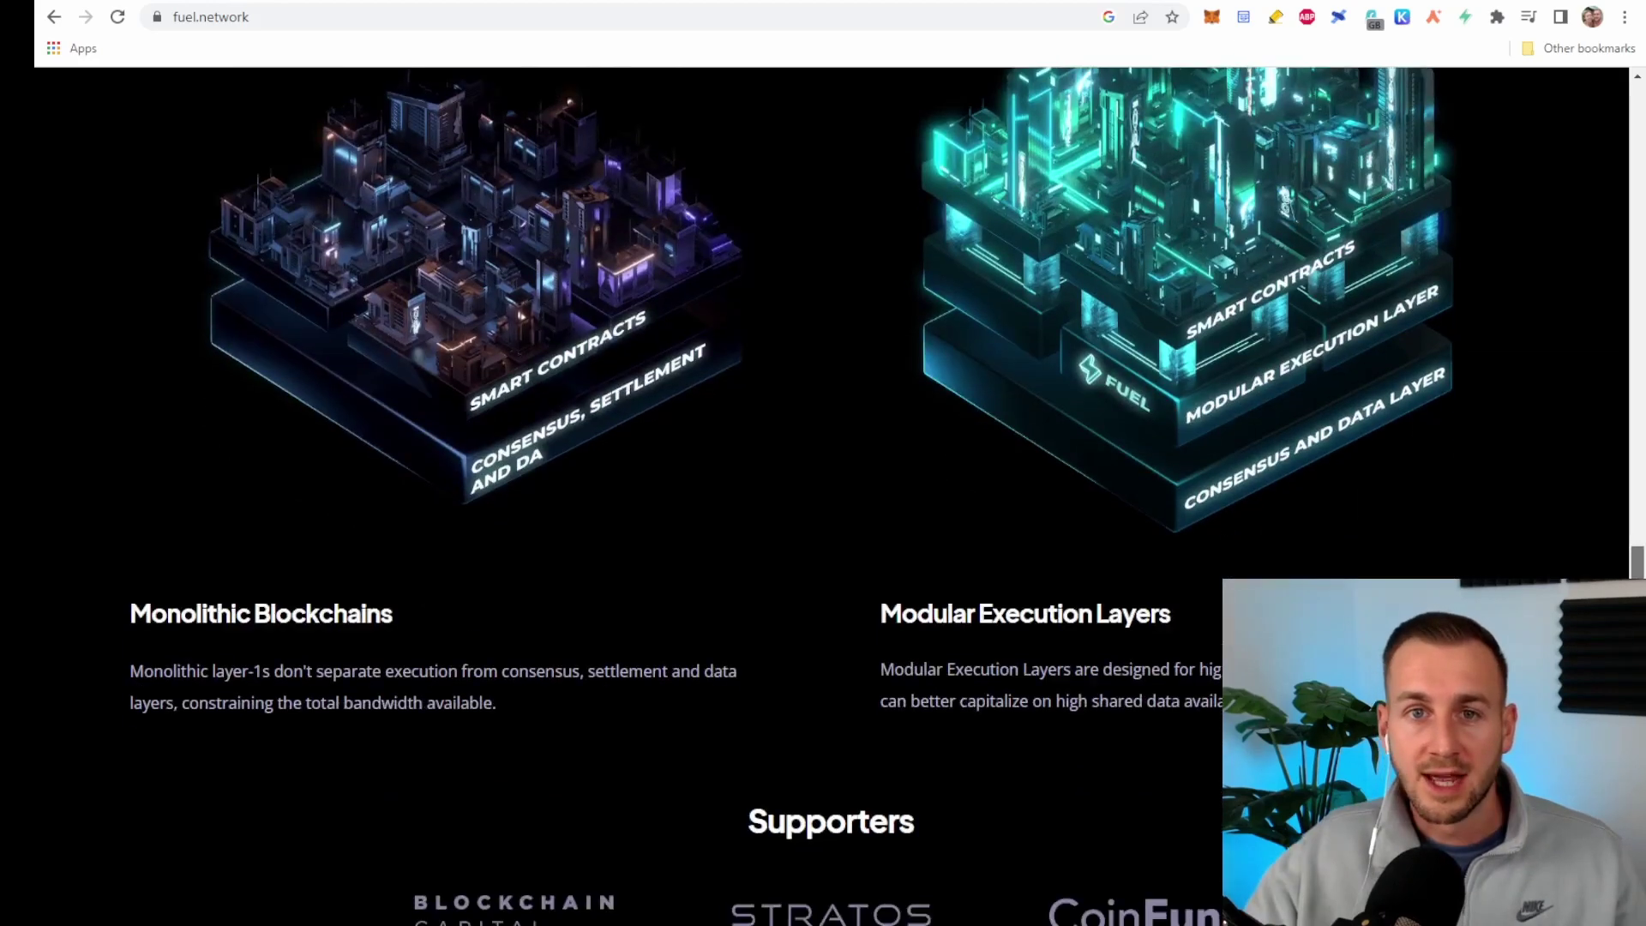
scroll(823, 497, "down", 4)
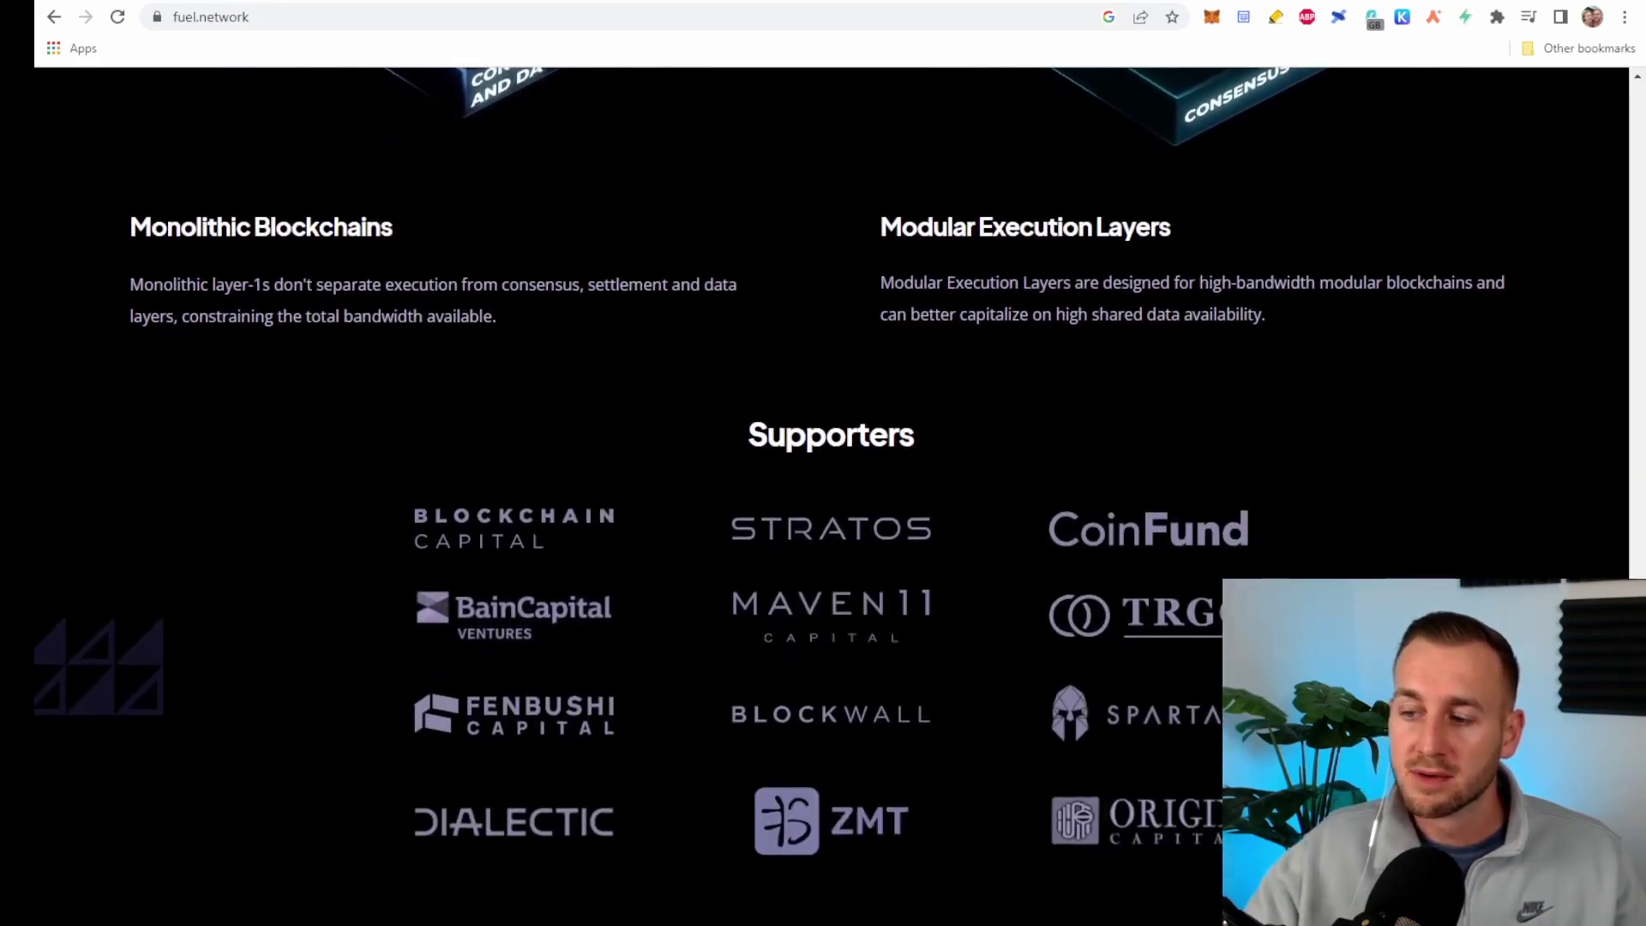
scroll(823, 497, "down", 3)
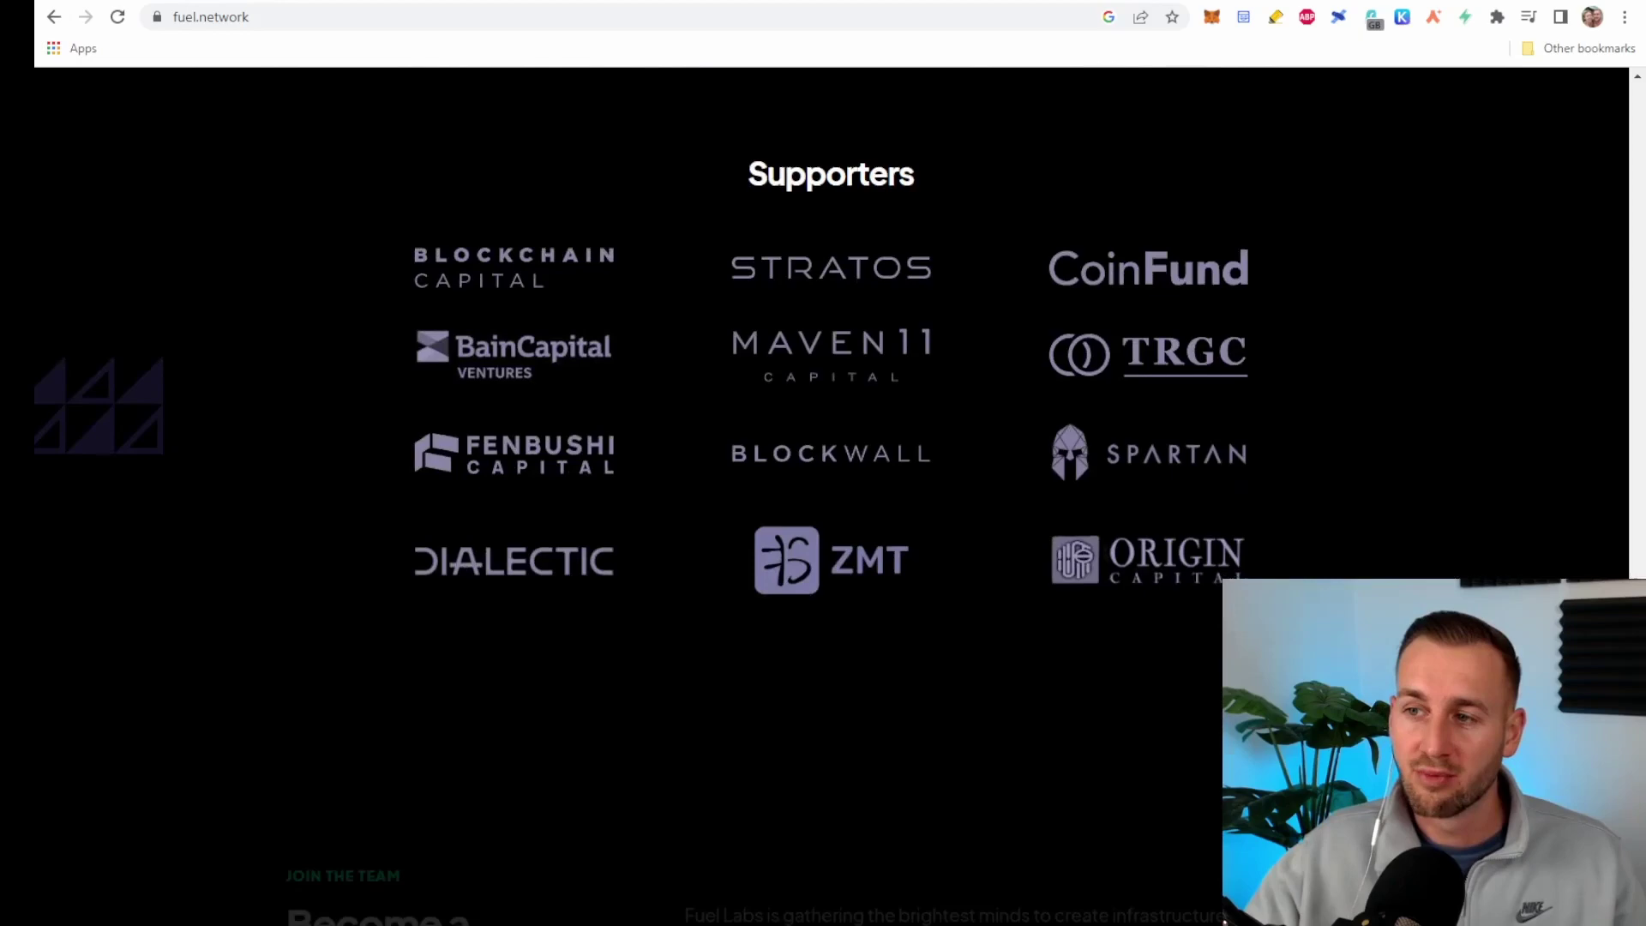
scroll(823, 497, "down", 1)
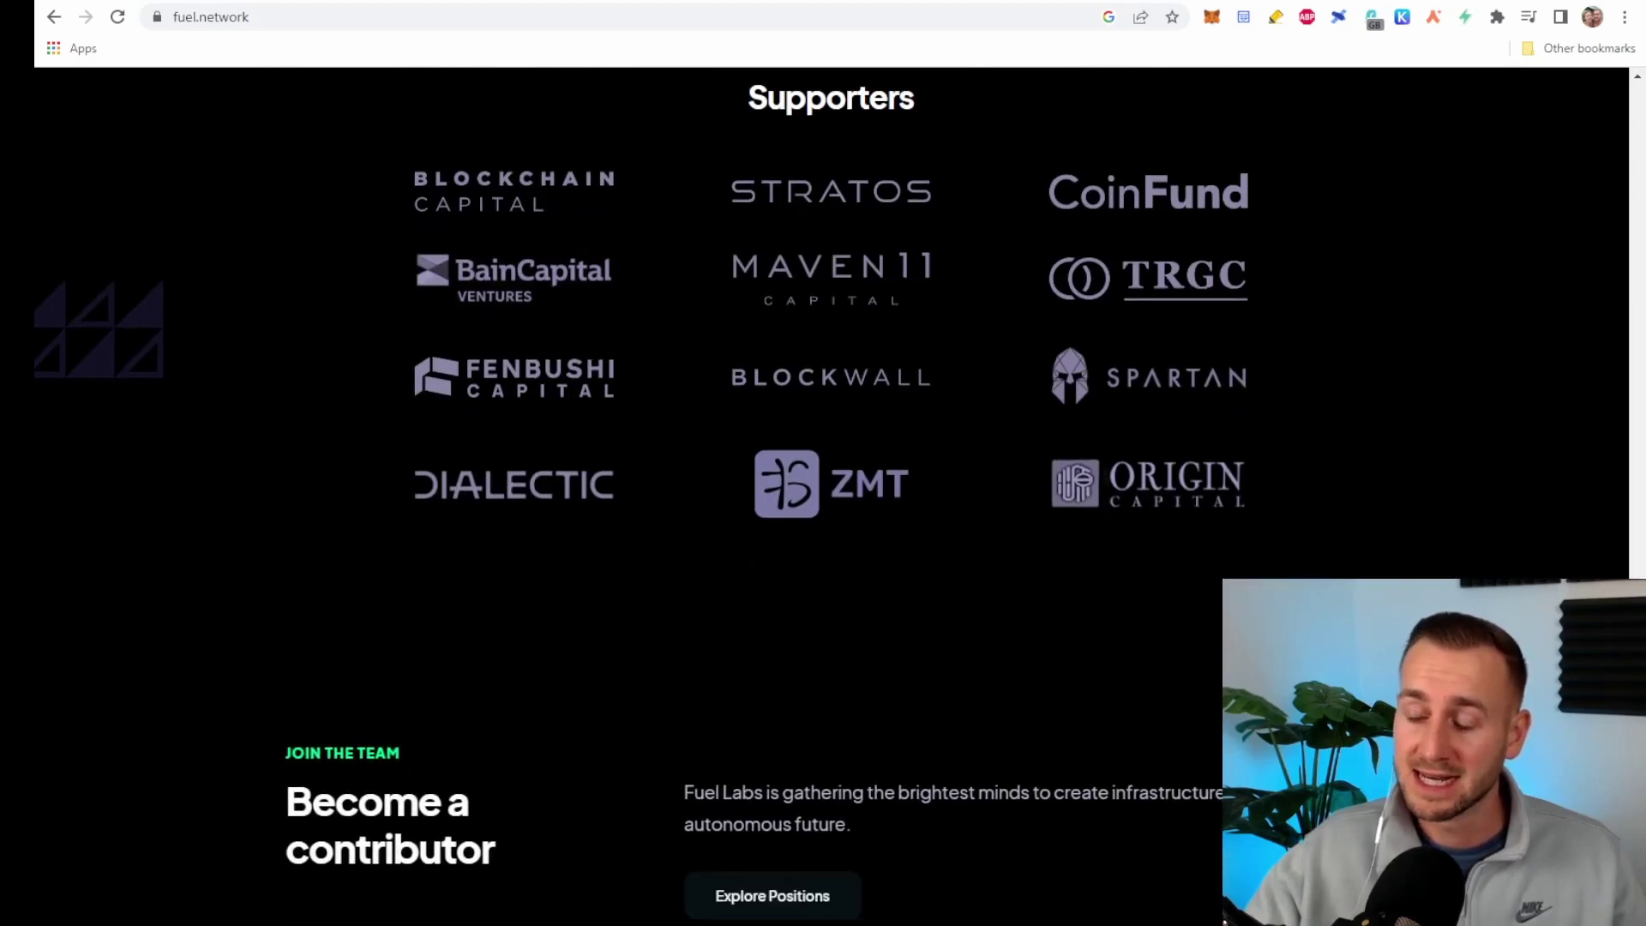
scroll(823, 497, "up", 12)
scroll(823, 497, "up", 12)
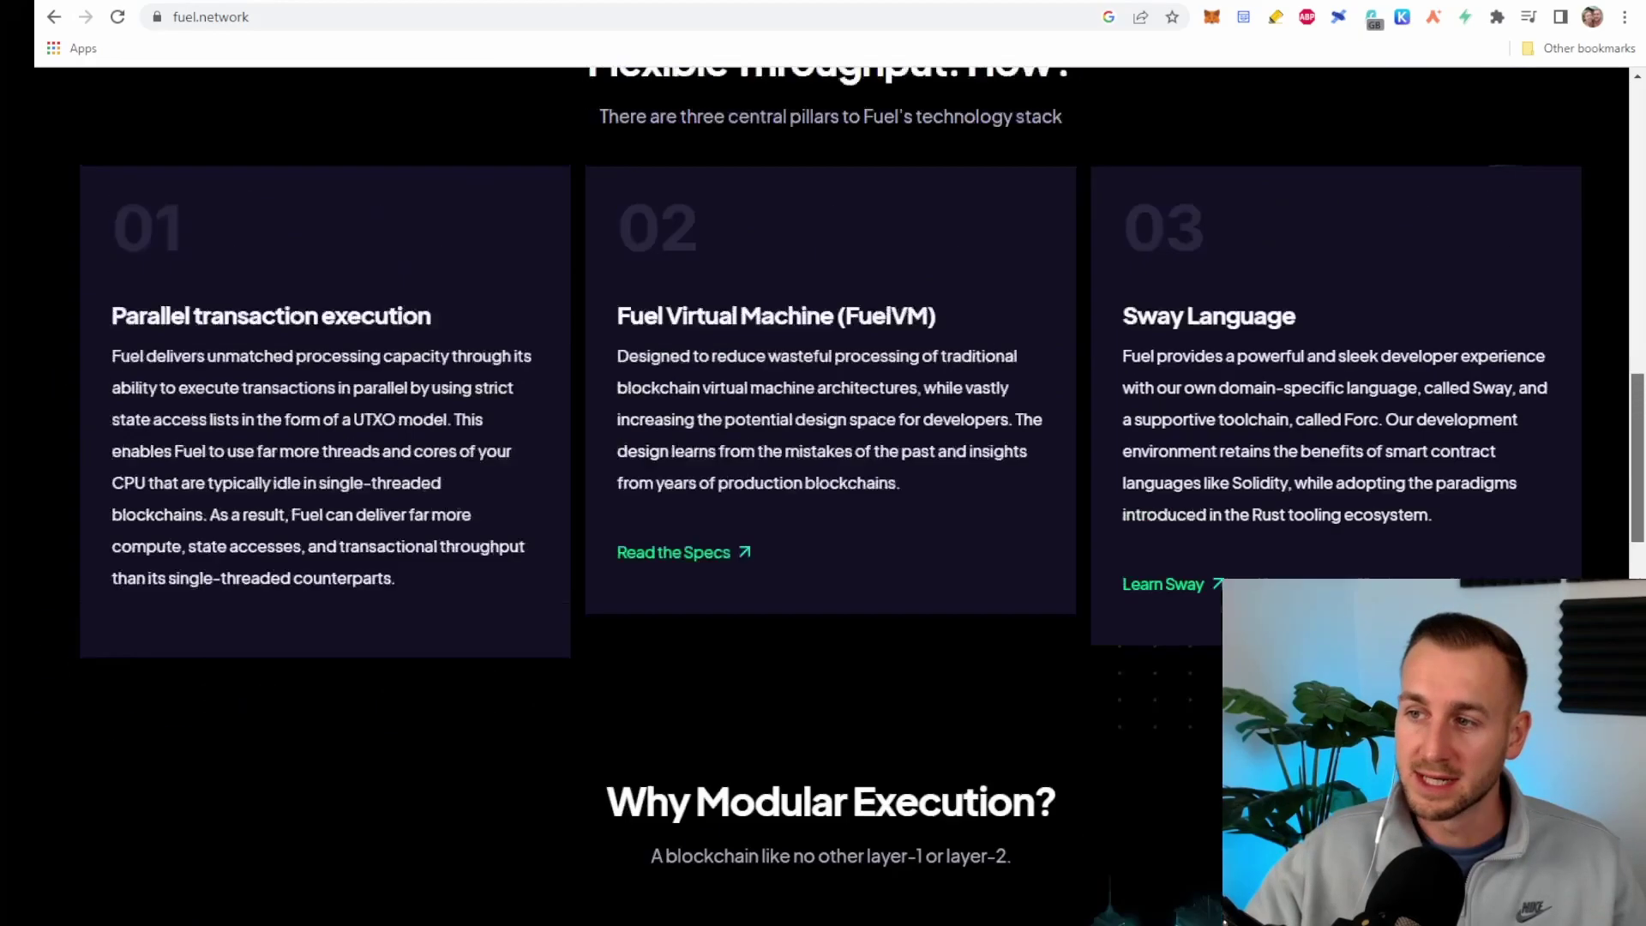
scroll(823, 497, "down", 4)
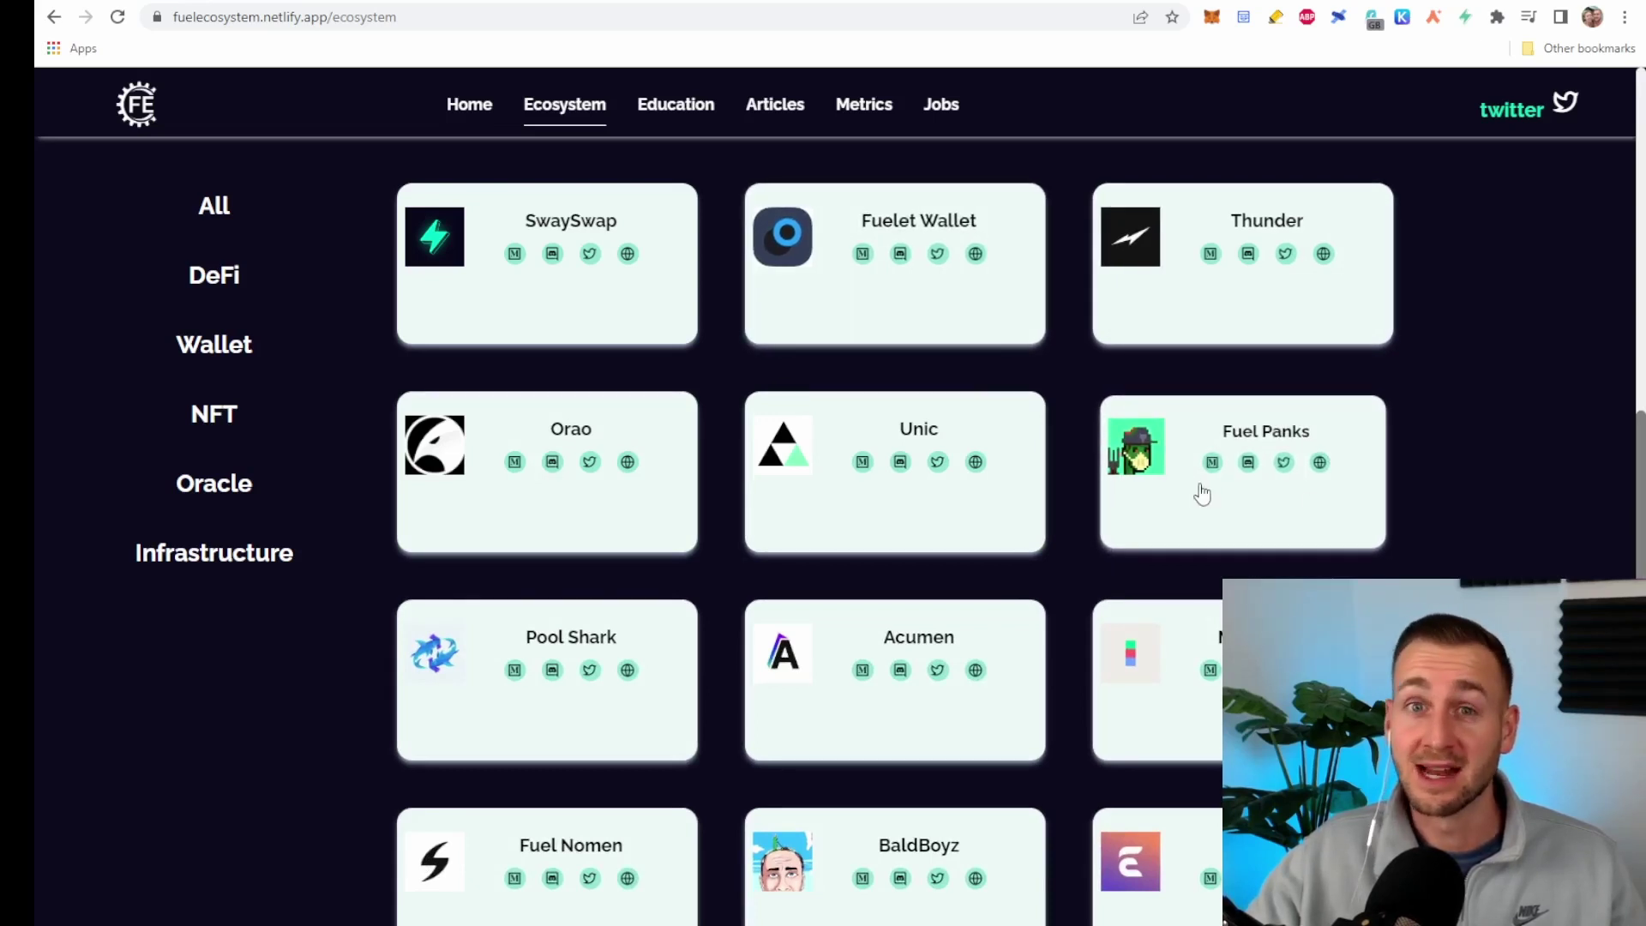
Open the Fuel Panks Twitter profile, then switch to the Discord questions channel.
left_click(1283, 462)
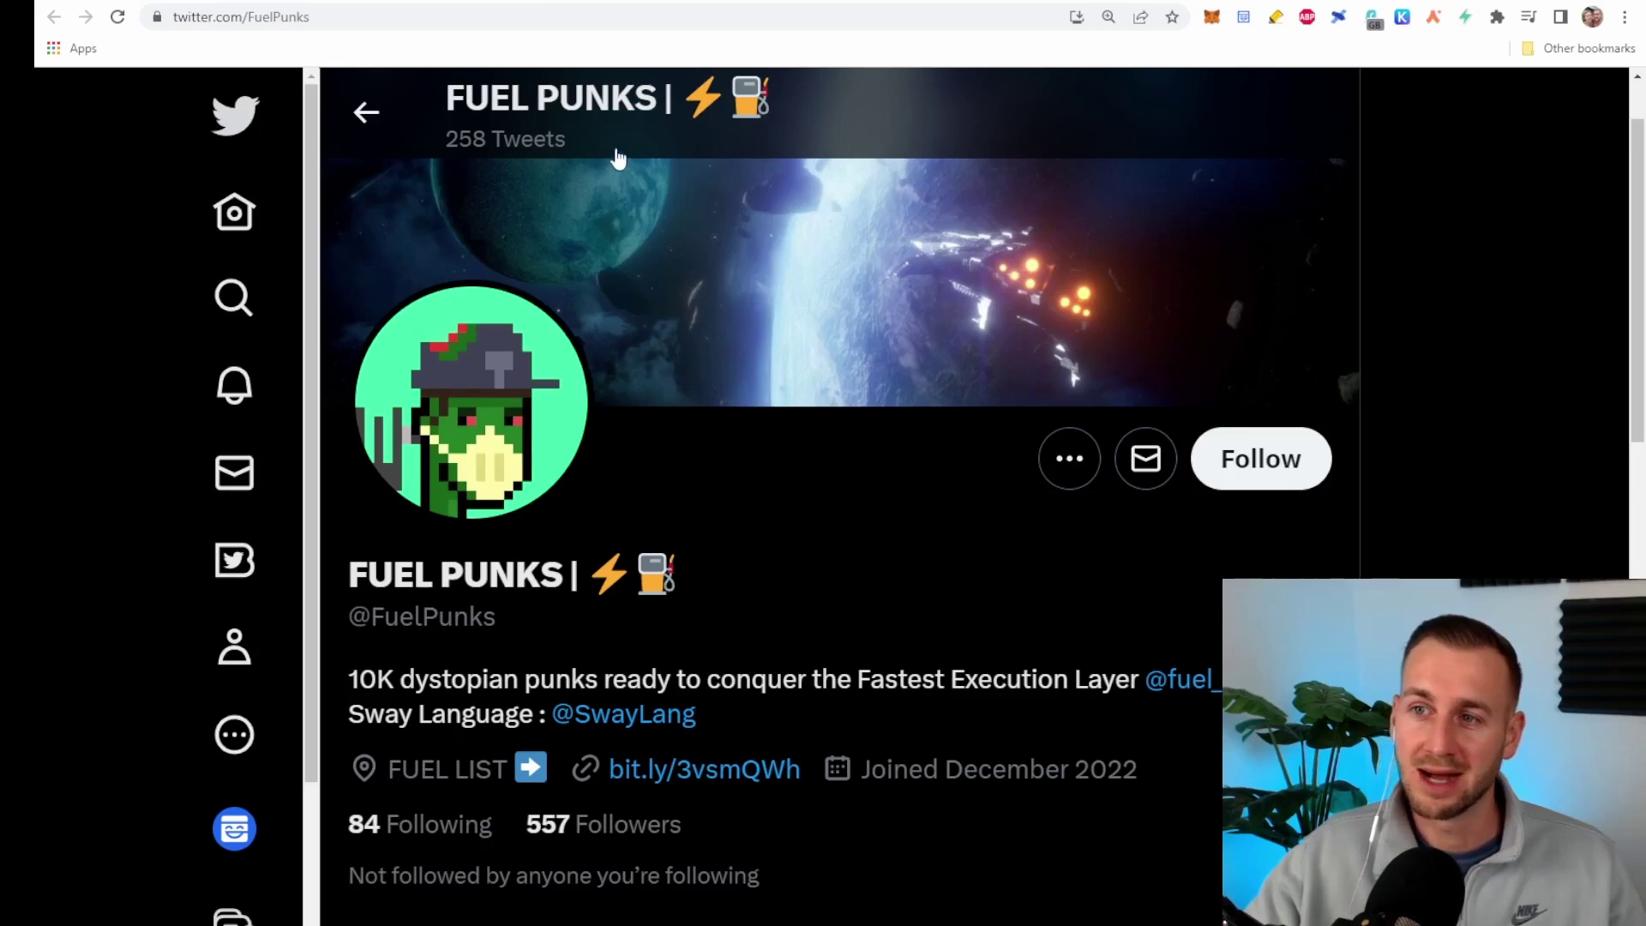
left_click(639, 1)
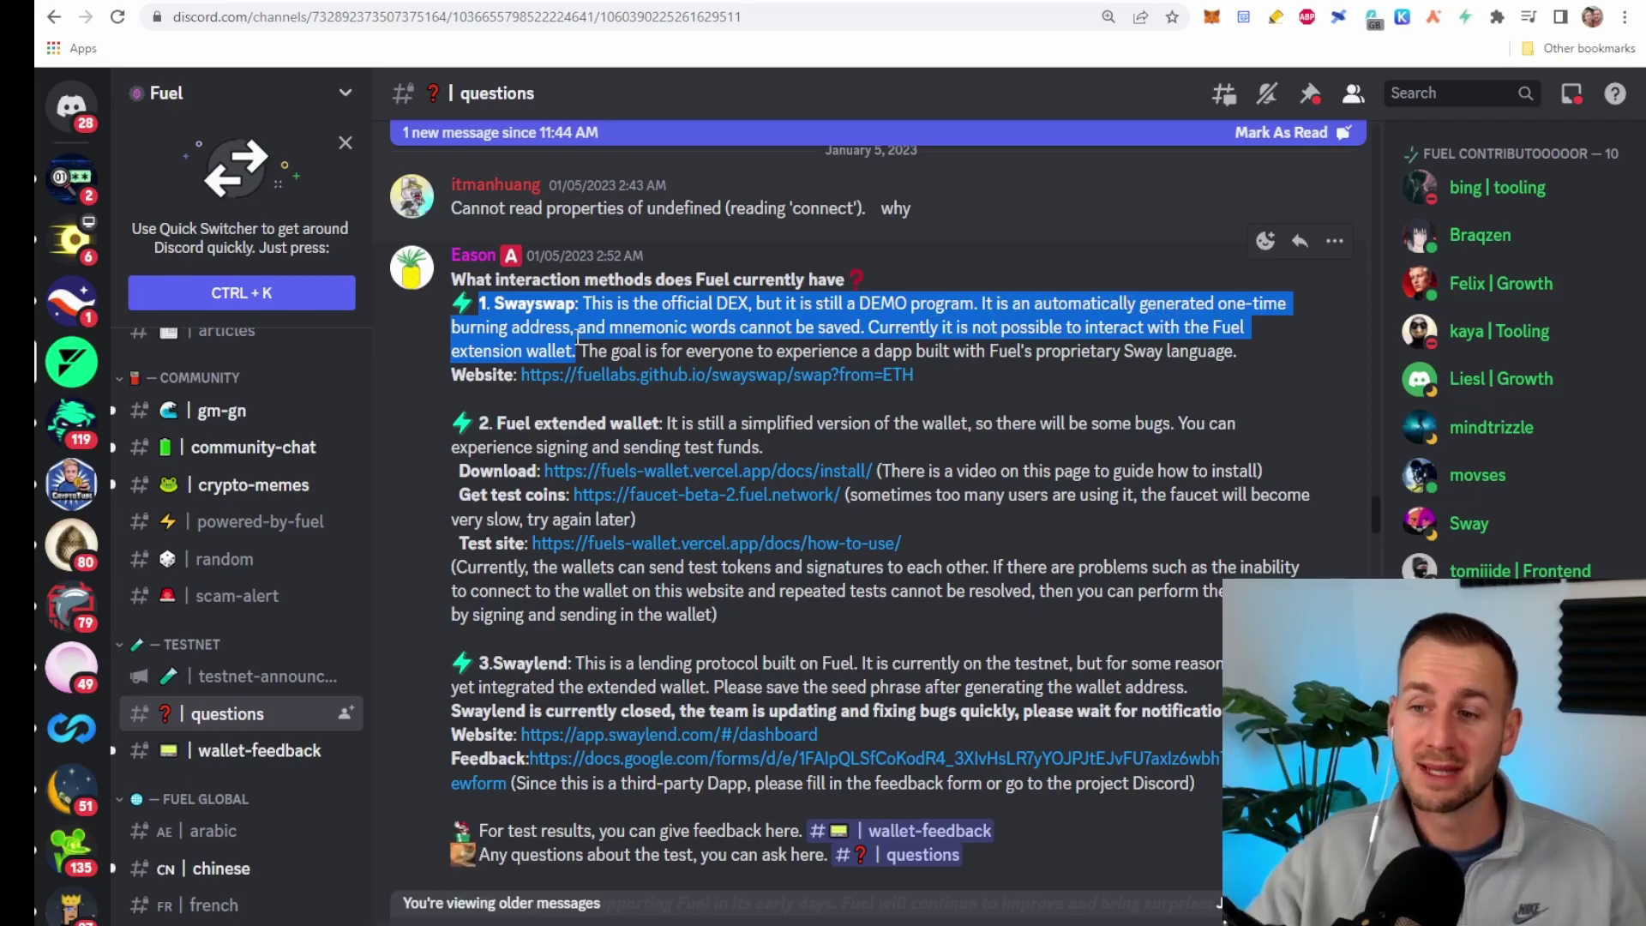
left_click_drag(498, 423, 661, 419)
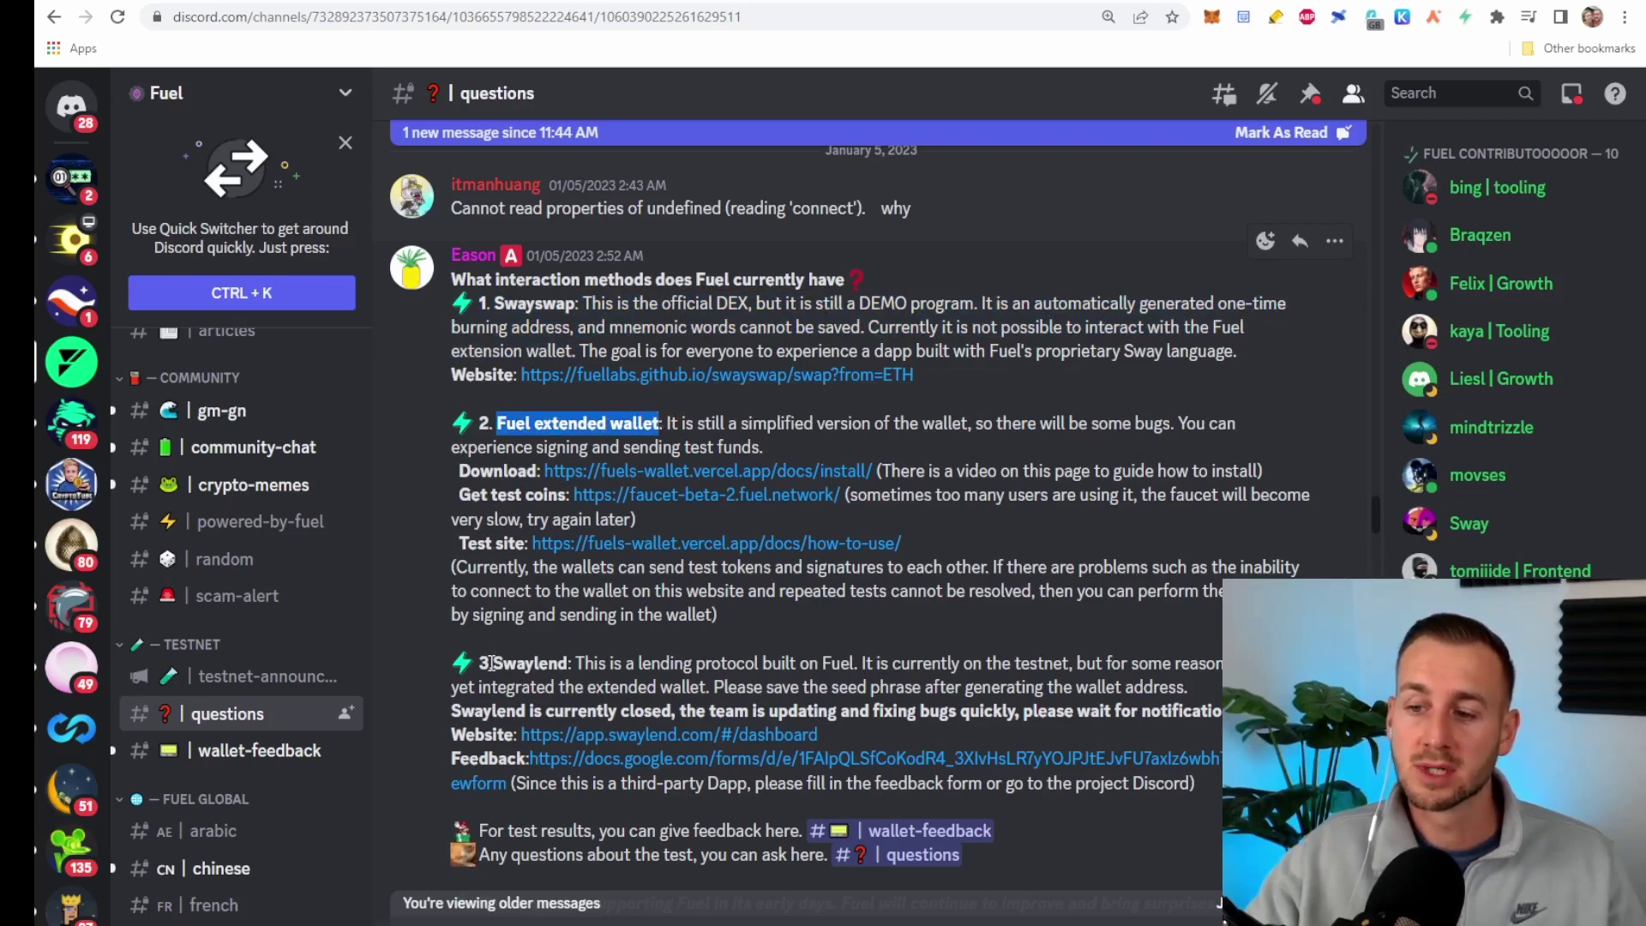
left_click_drag(493, 664, 572, 673)
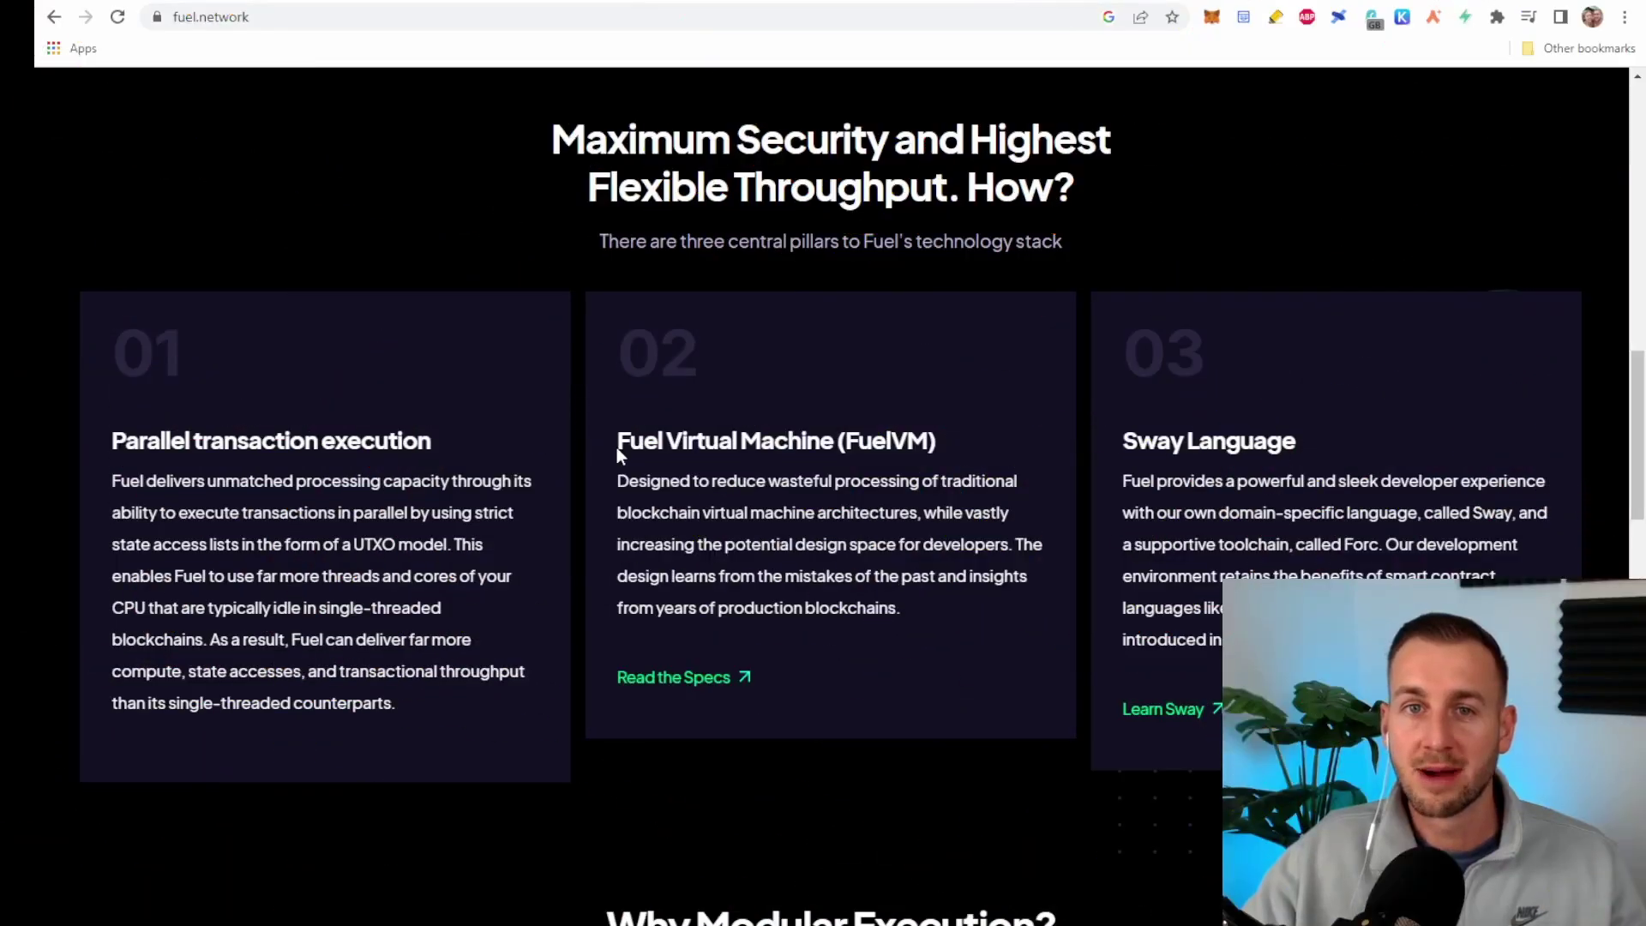
Select the 'Fuel Virtual Machine (FuelVM)' heading on the fuel.network page.
left_click_drag(617, 440, 919, 442)
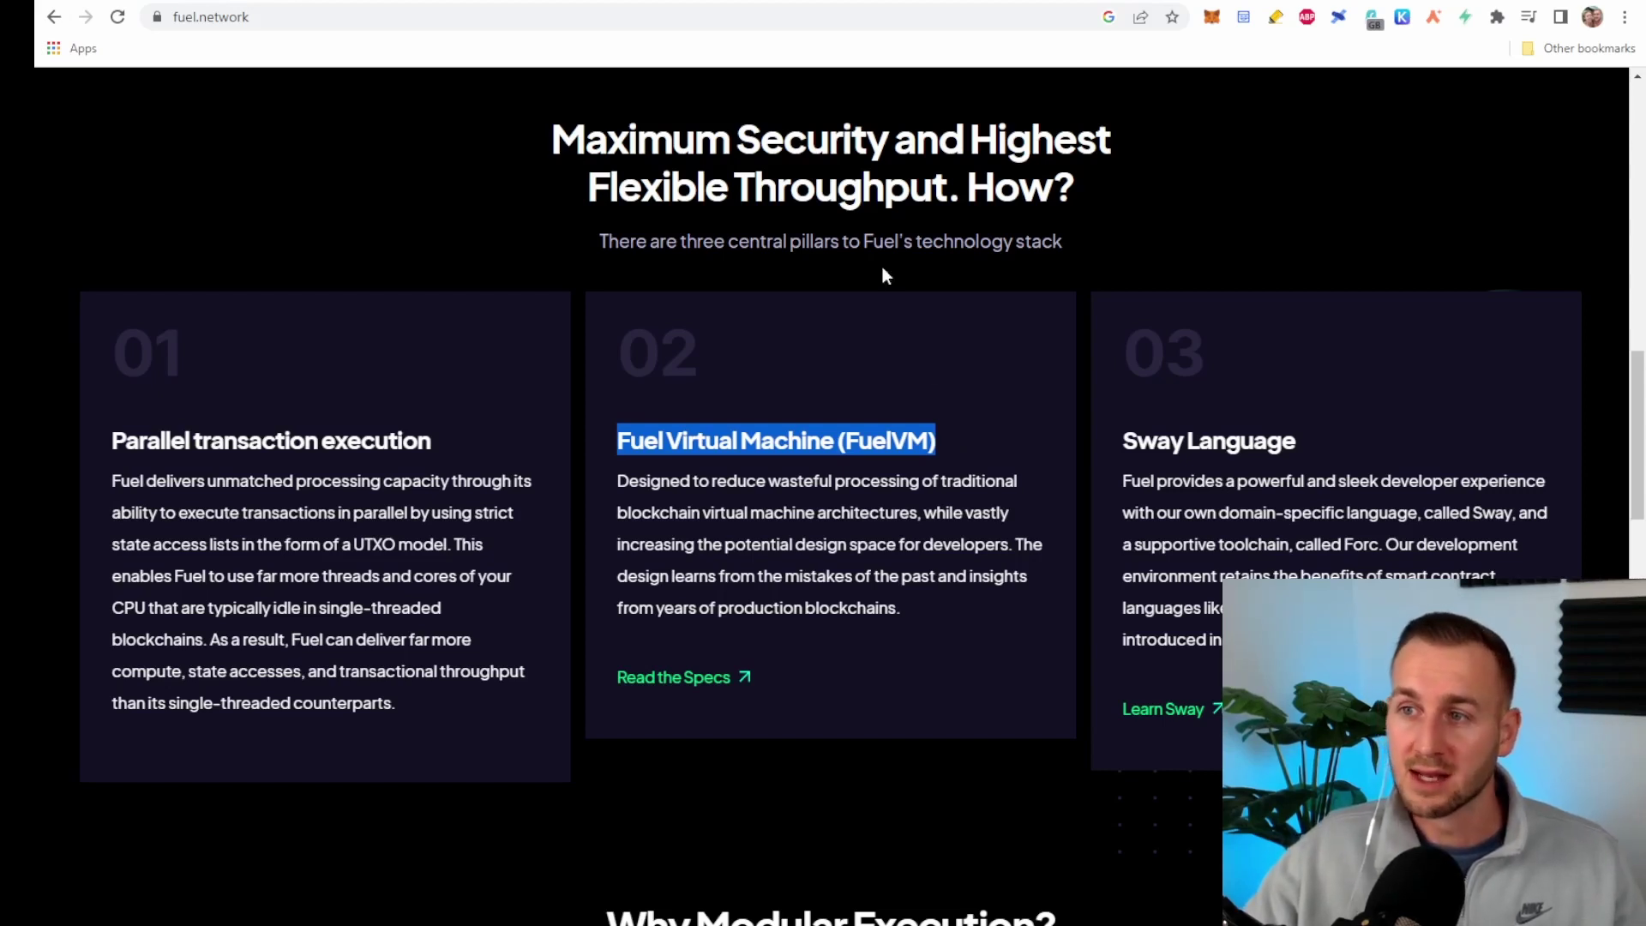
Download the Fuel Wallet extension zip from the wallet install docs page.
left_click(769, 3)
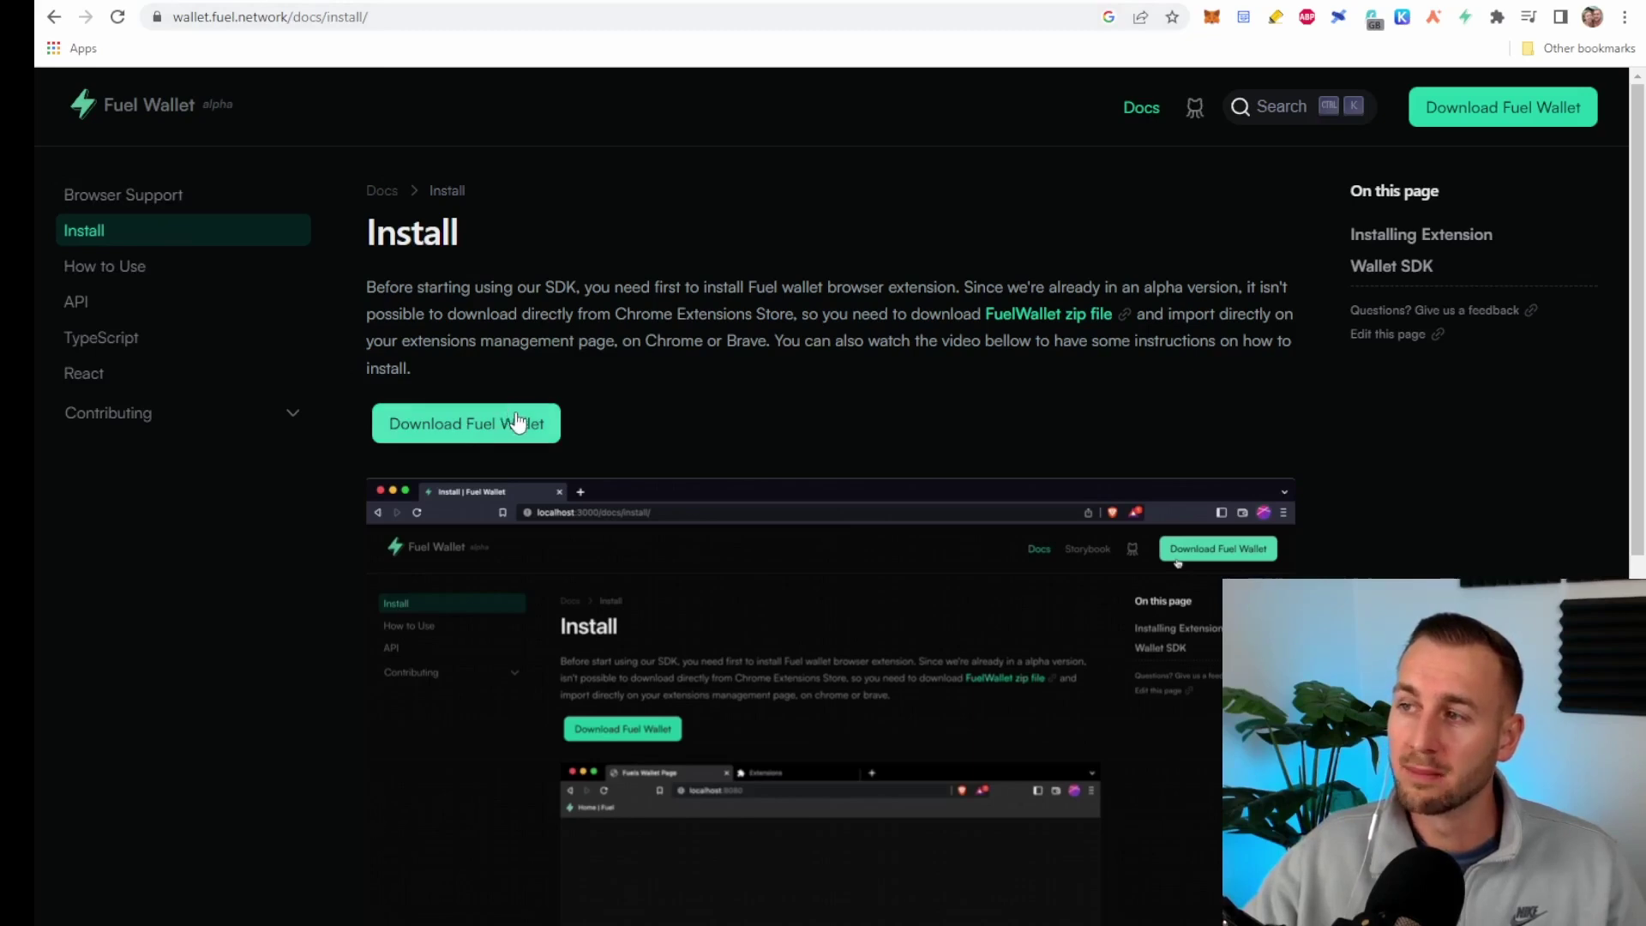
left_click(1454, 123)
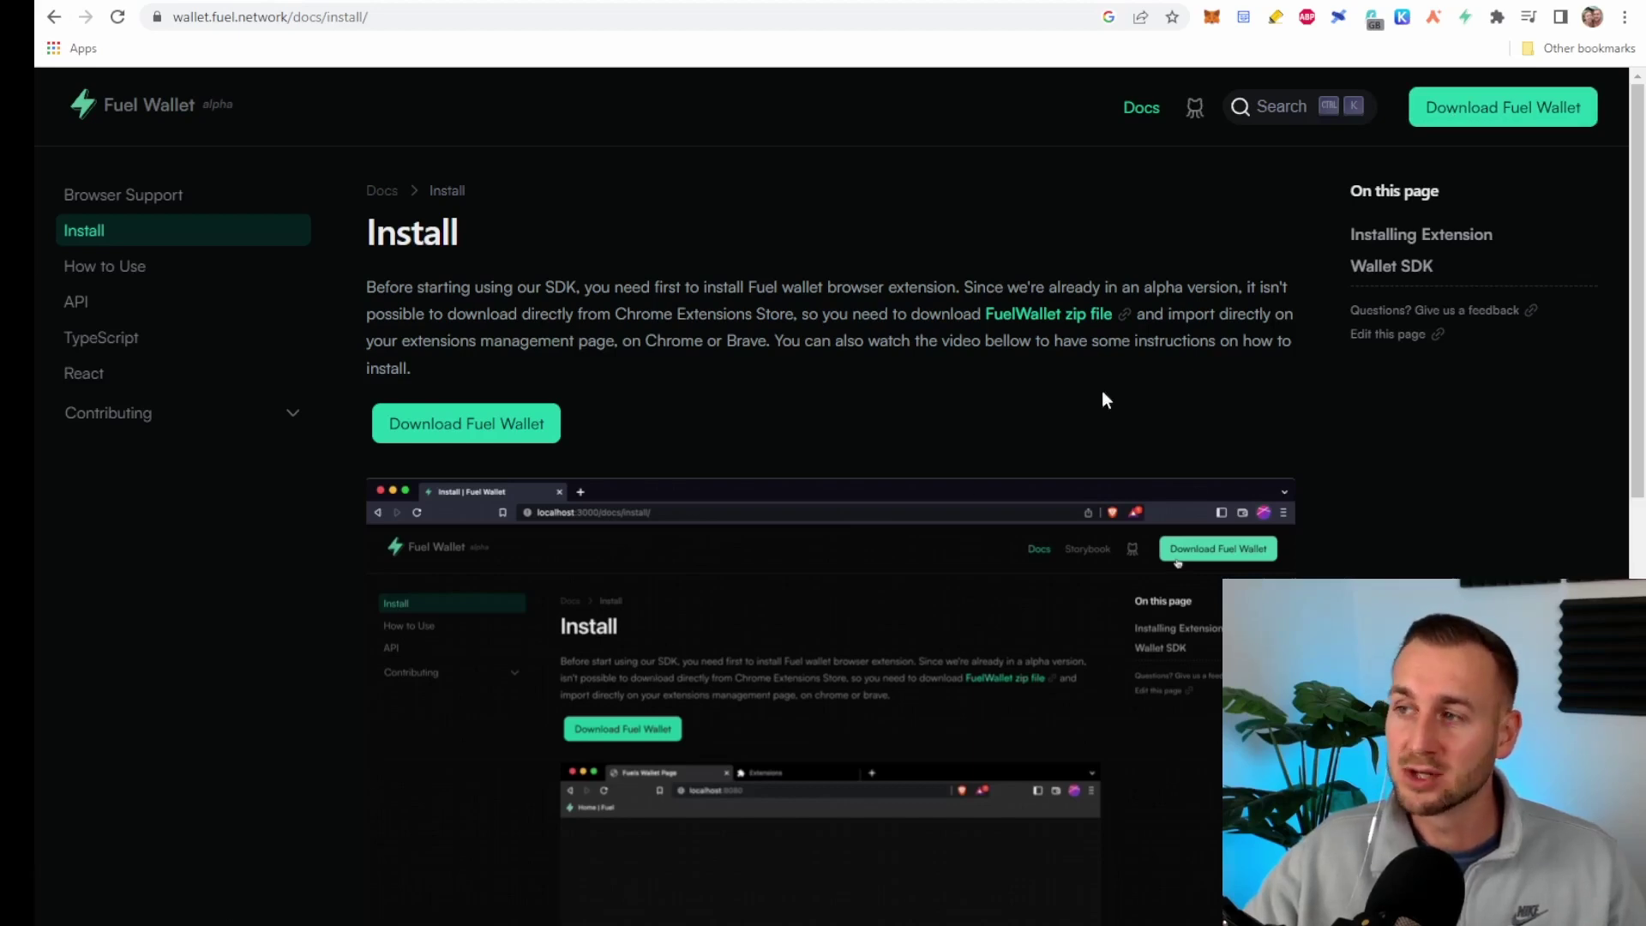
Install the fuel-wallet zip by dropping it onto Chrome's extensions management page.
left_click(1497, 17)
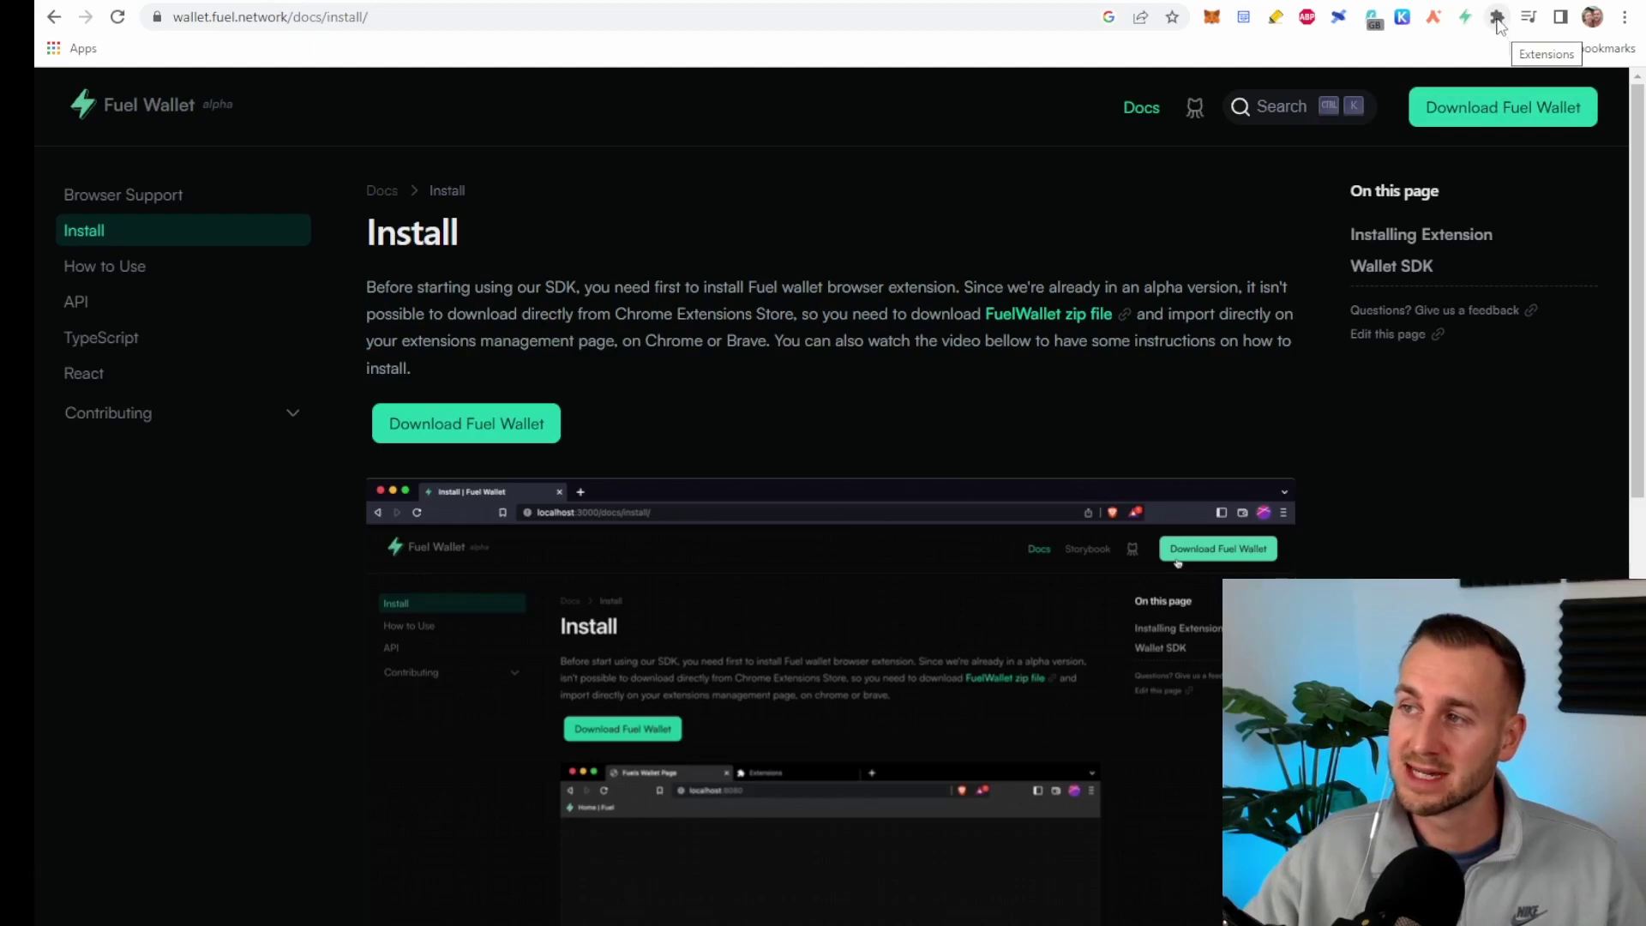
scroll(1272, 515, "down", 1)
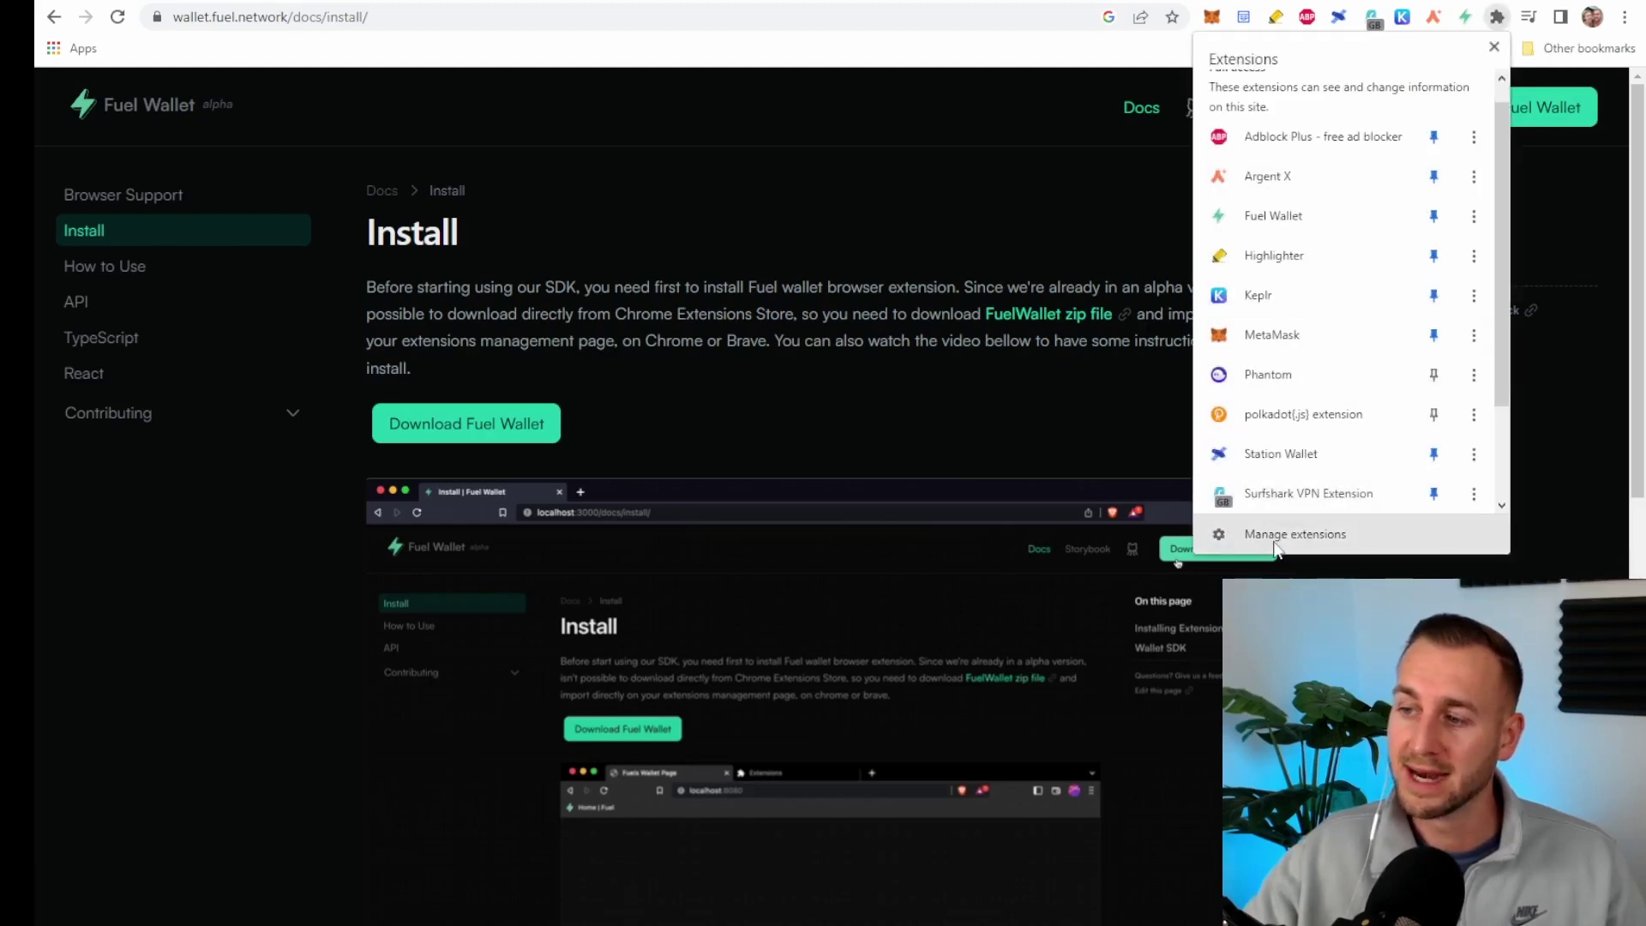
left_click(1278, 535)
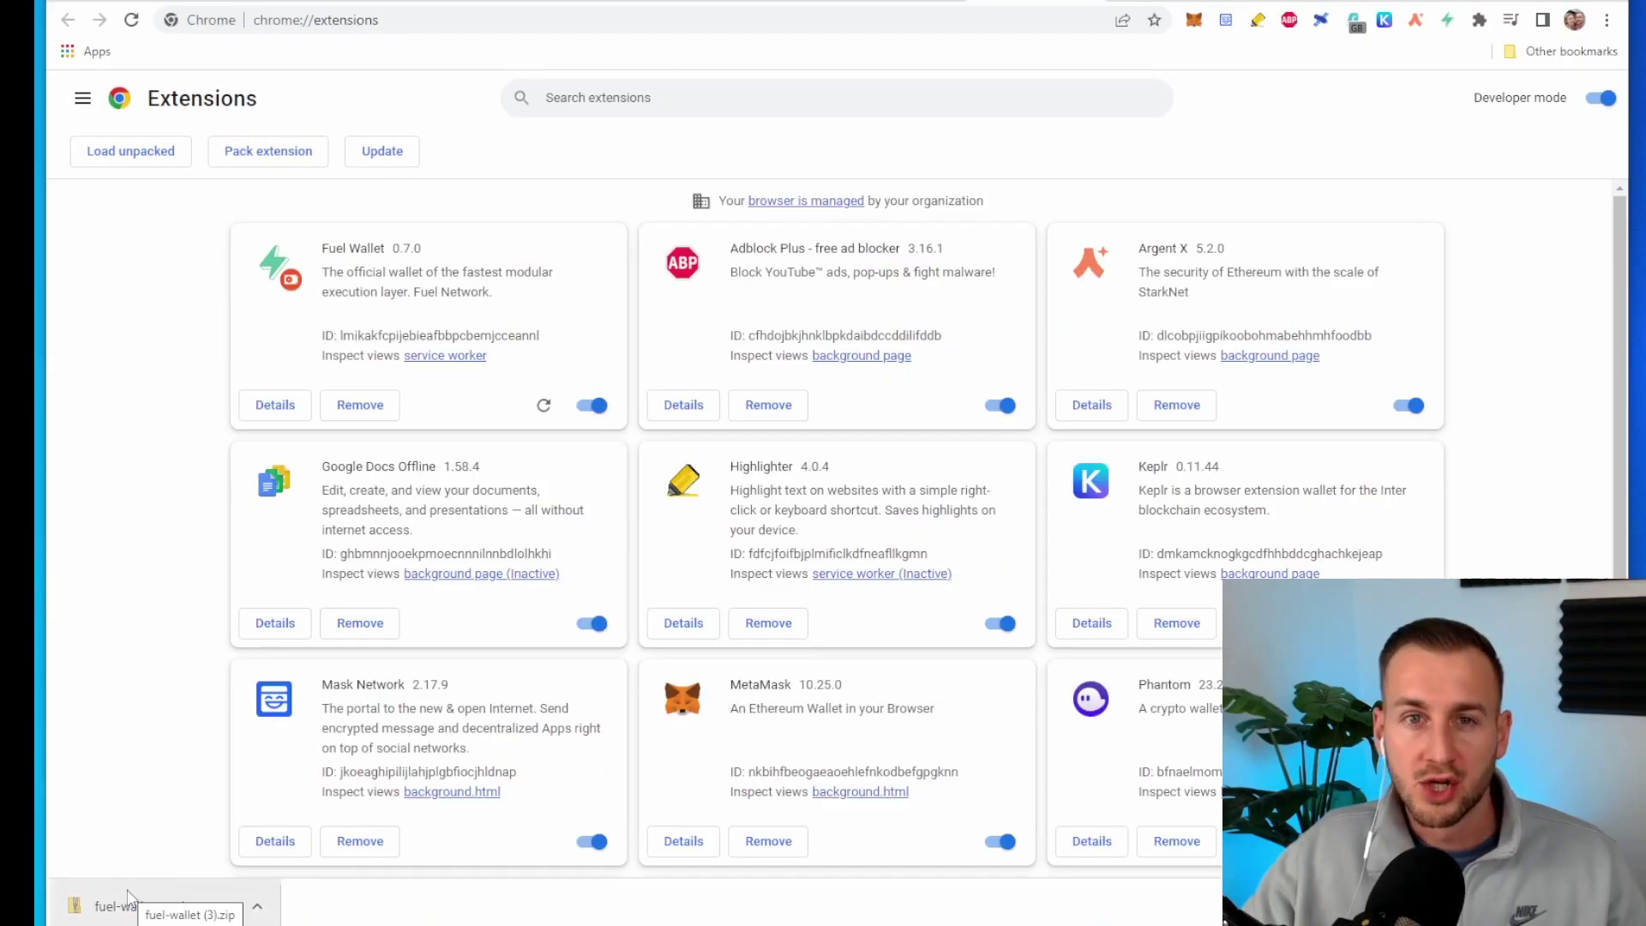
left_click_drag(96, 911, 859, 473)
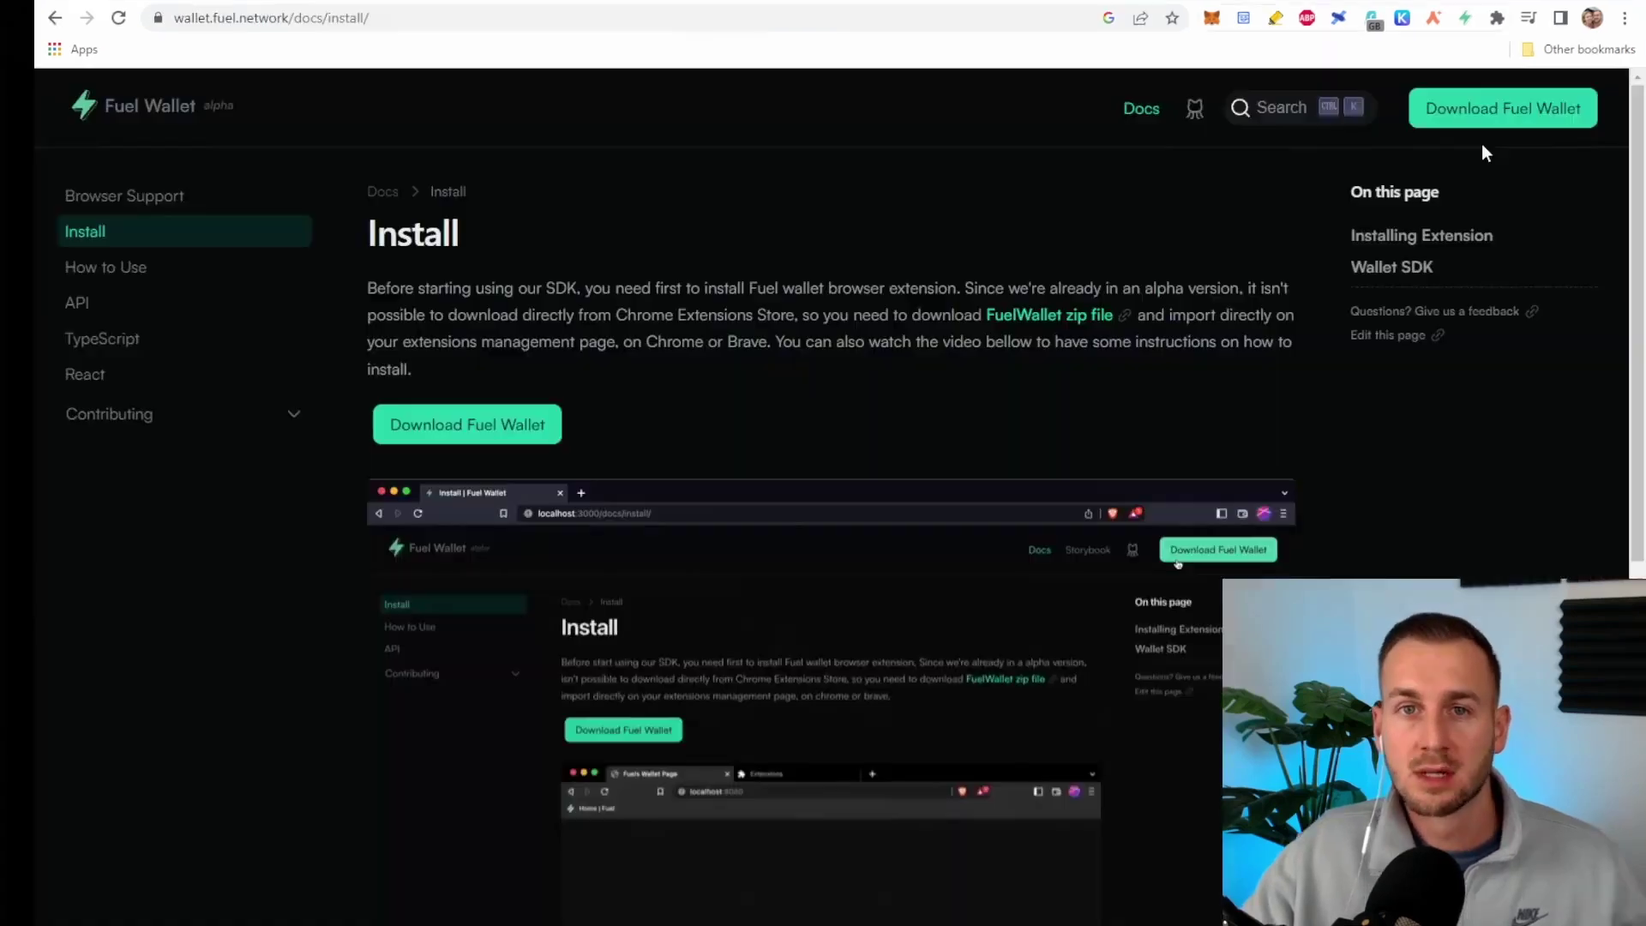
Unlock Fuel Wallet with the account password to reach the Testnet Beta 2 home screen.
left_click(1466, 20)
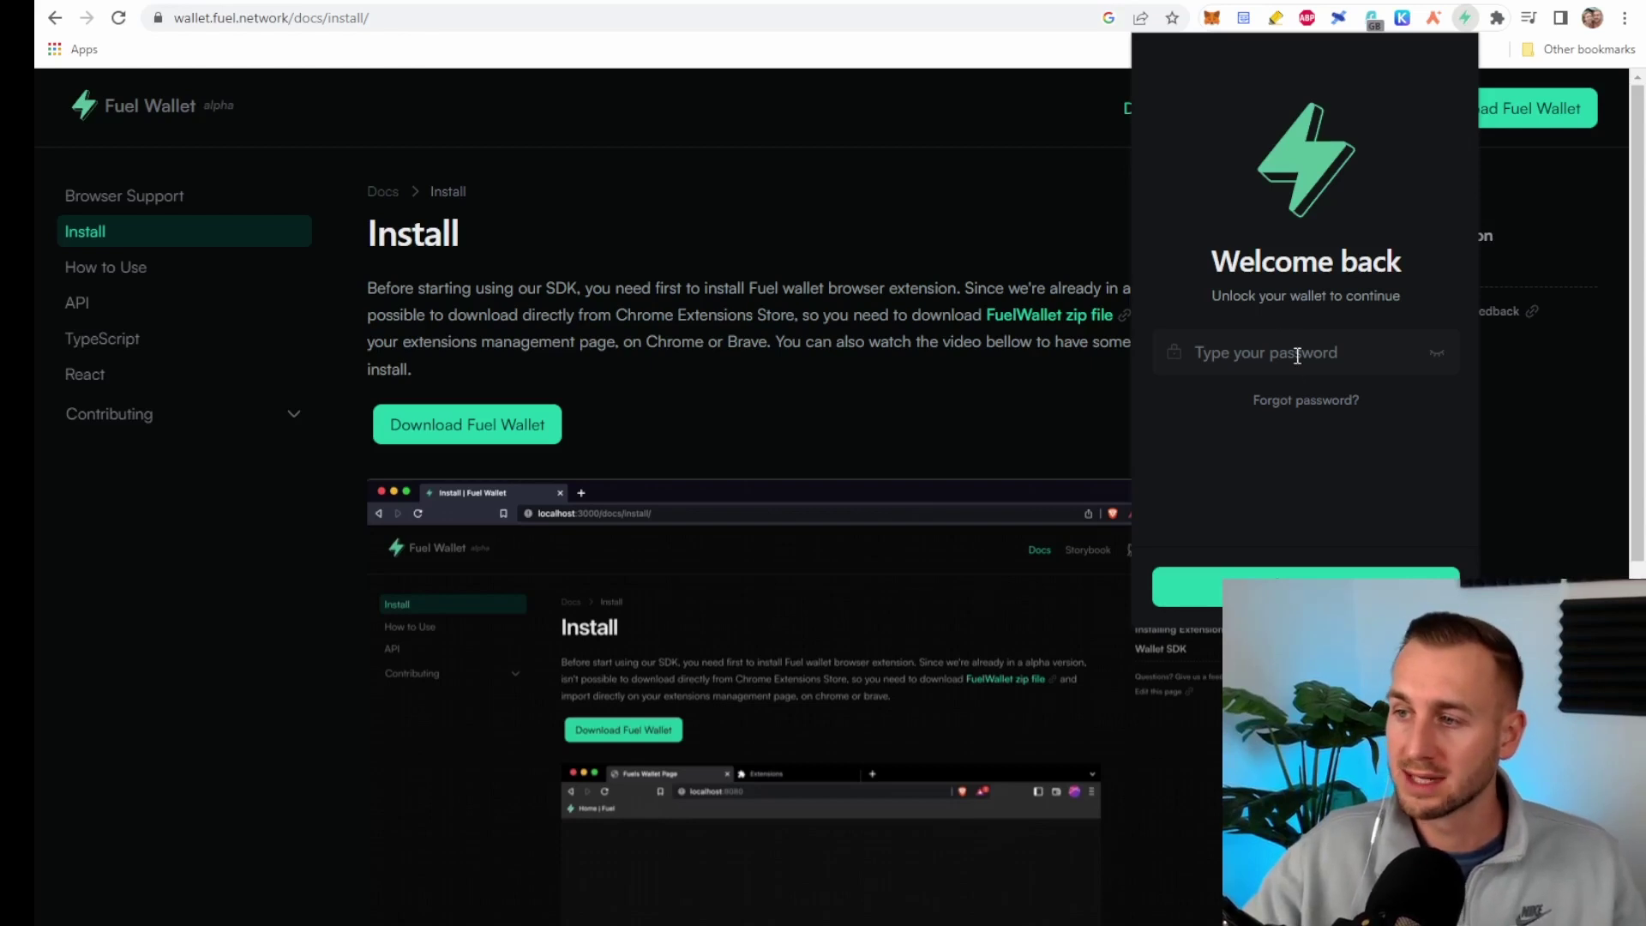
left_click(1297, 356)
key("Return")
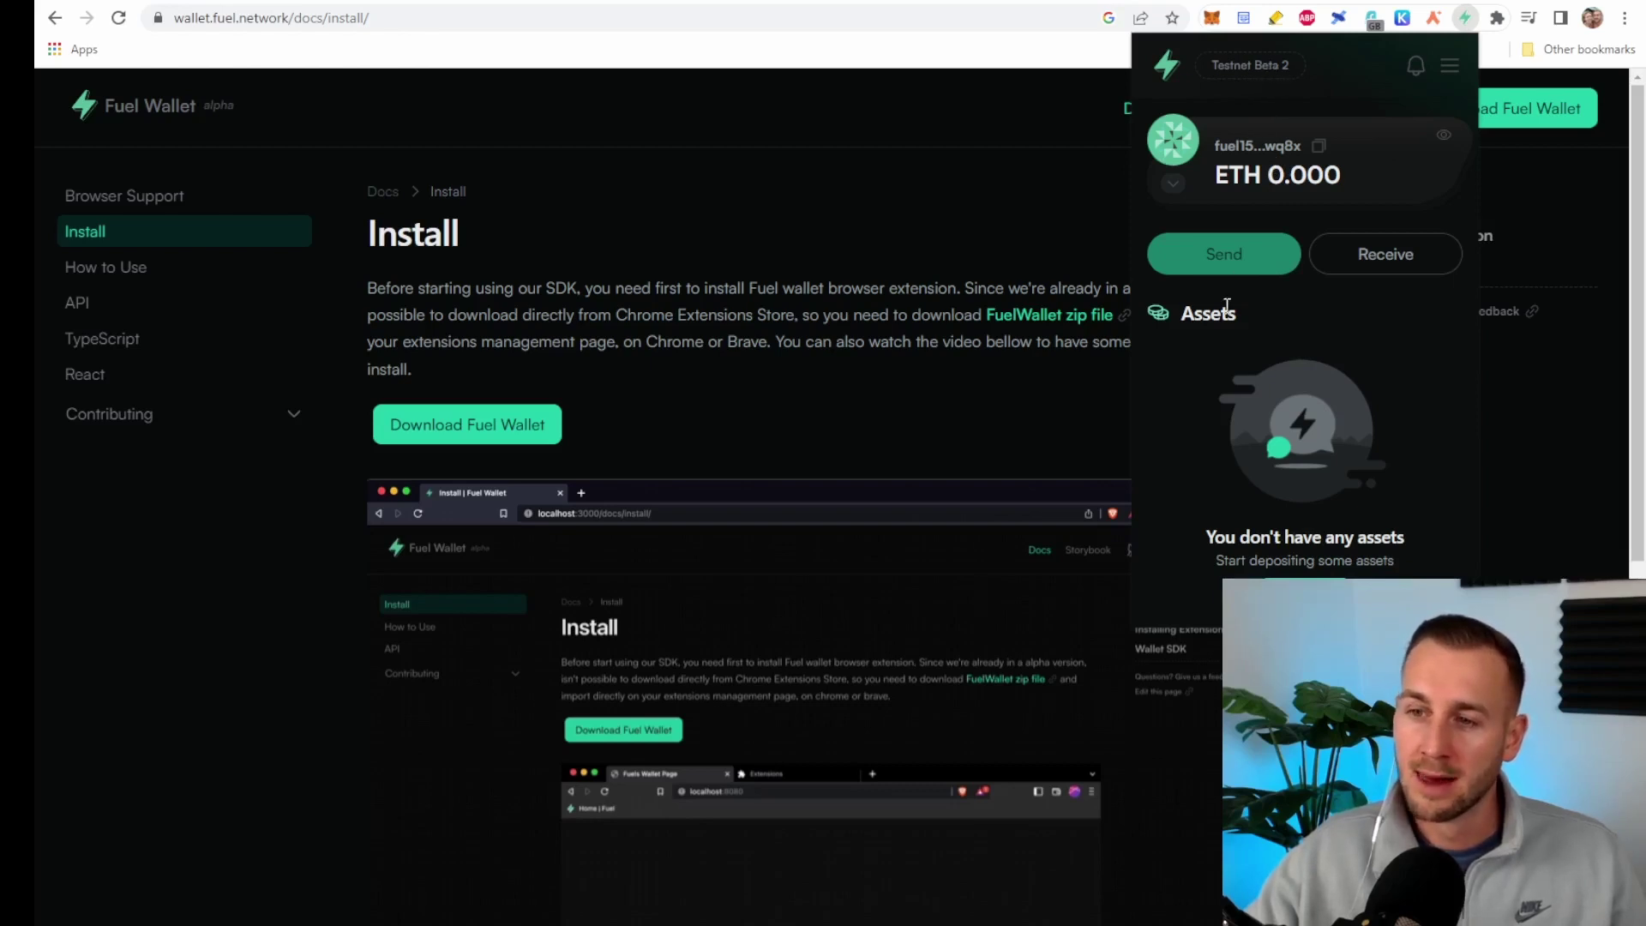
Open the How to Use page of the Fuel Wallet docs.
scroll(1052, 358, "down", 3)
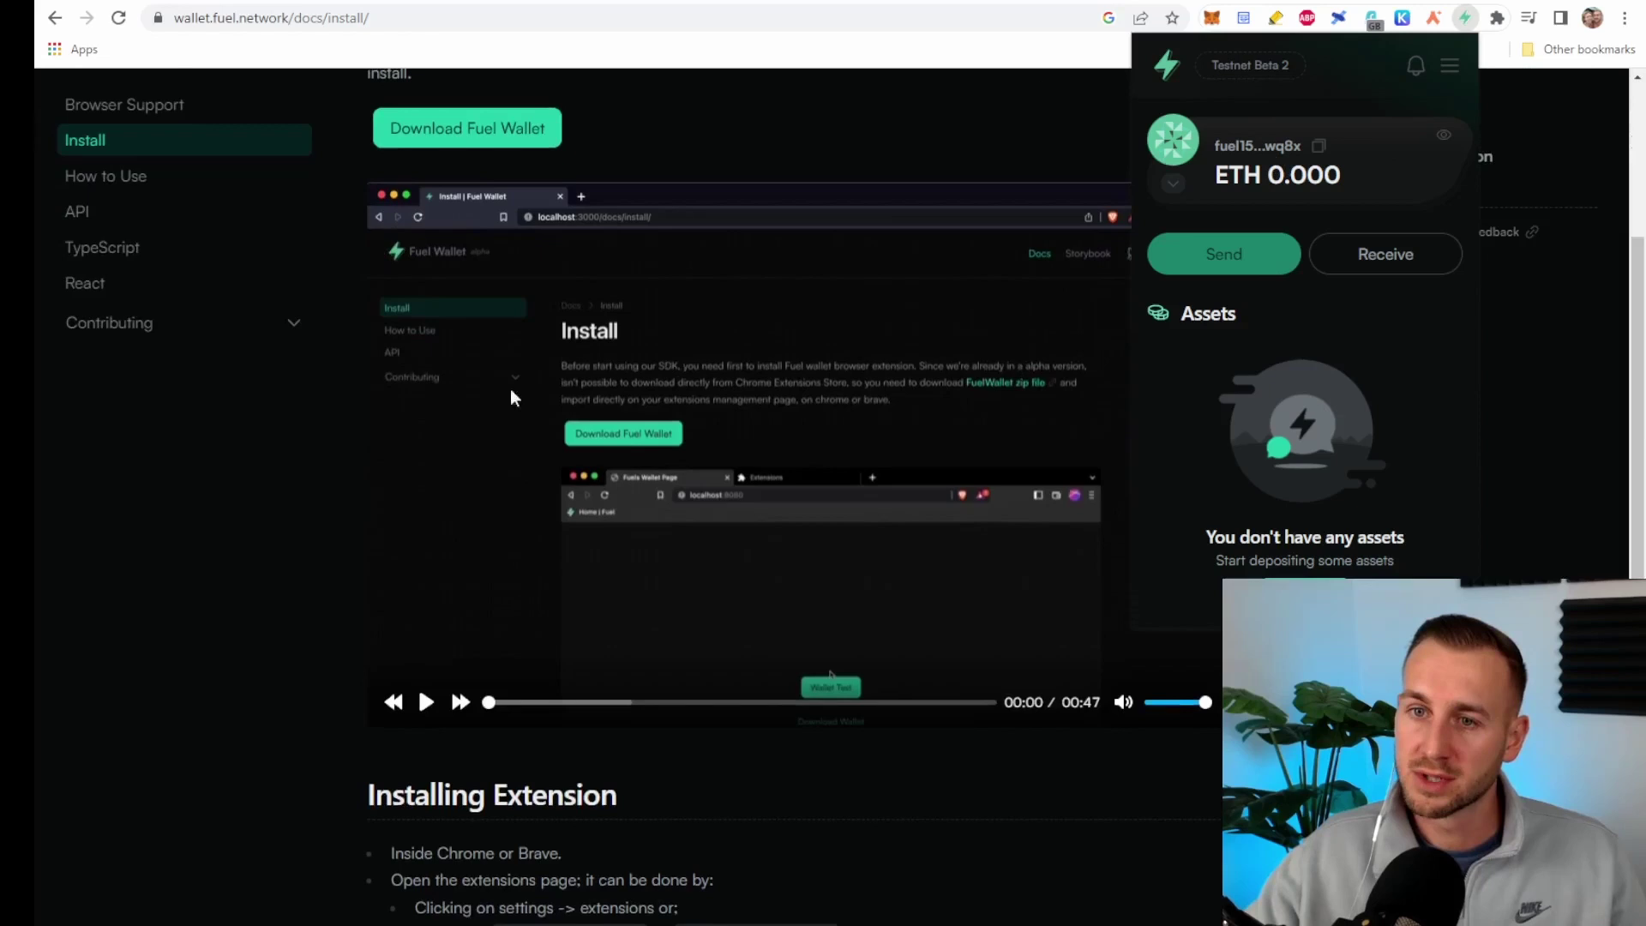
scroll(515, 393, "up", 1)
left_click(156, 187)
Connect the wallet in the 'Check it working' demo and open the wallet popup.
scroll(904, 260, "down", 8)
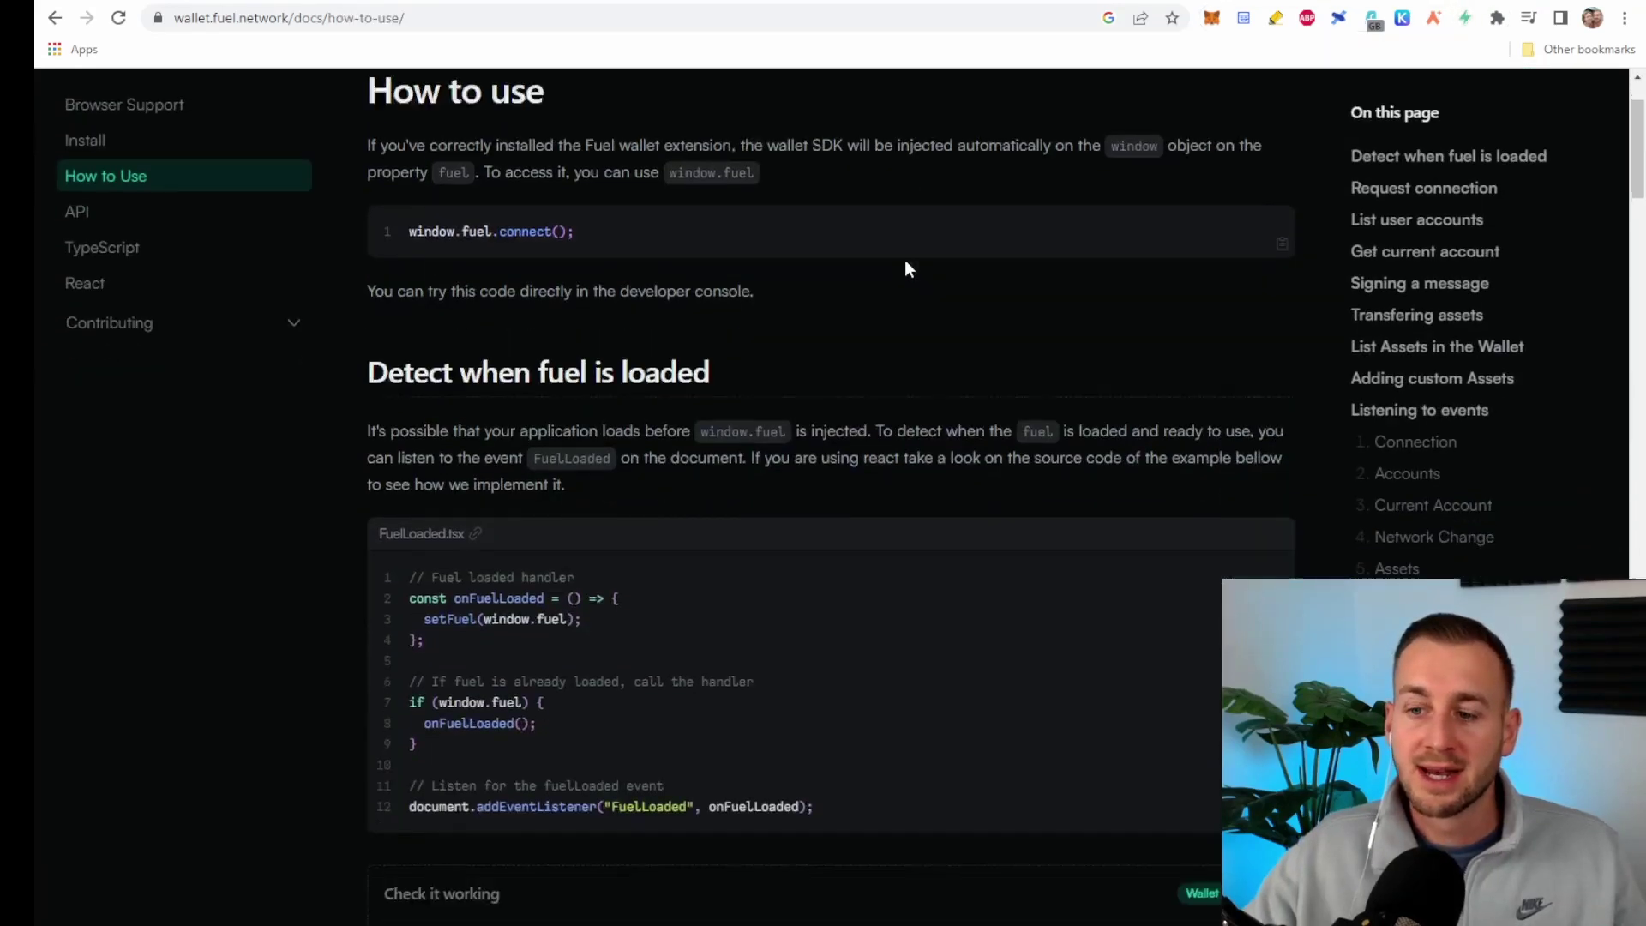
scroll(748, 230, "down", 3)
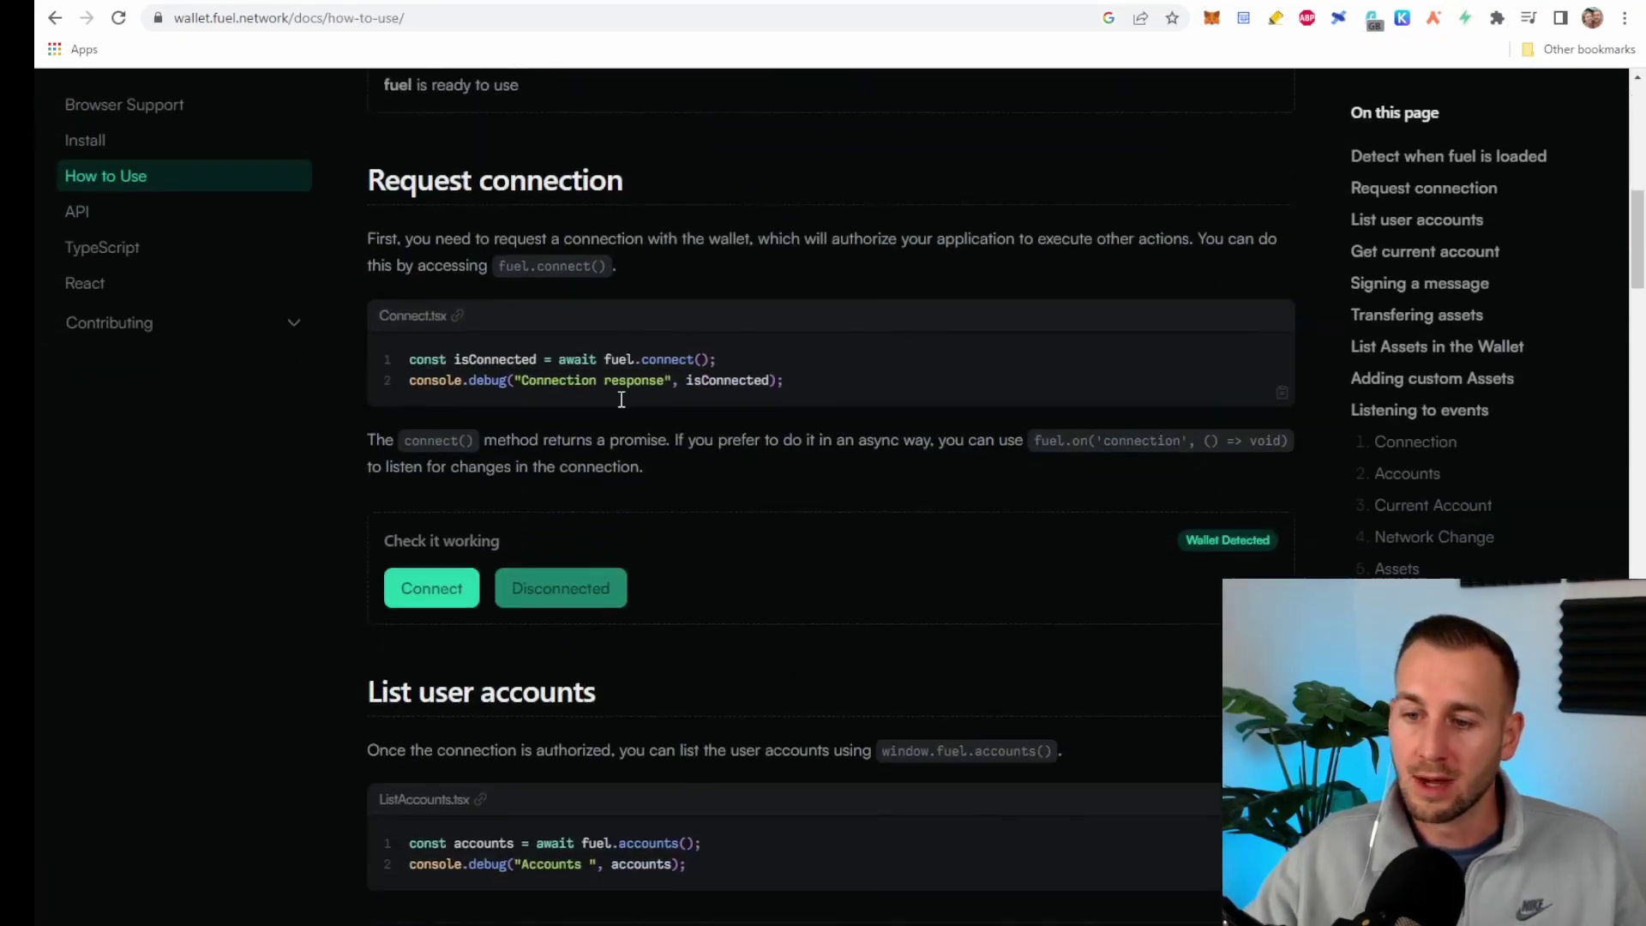
left_click(422, 597)
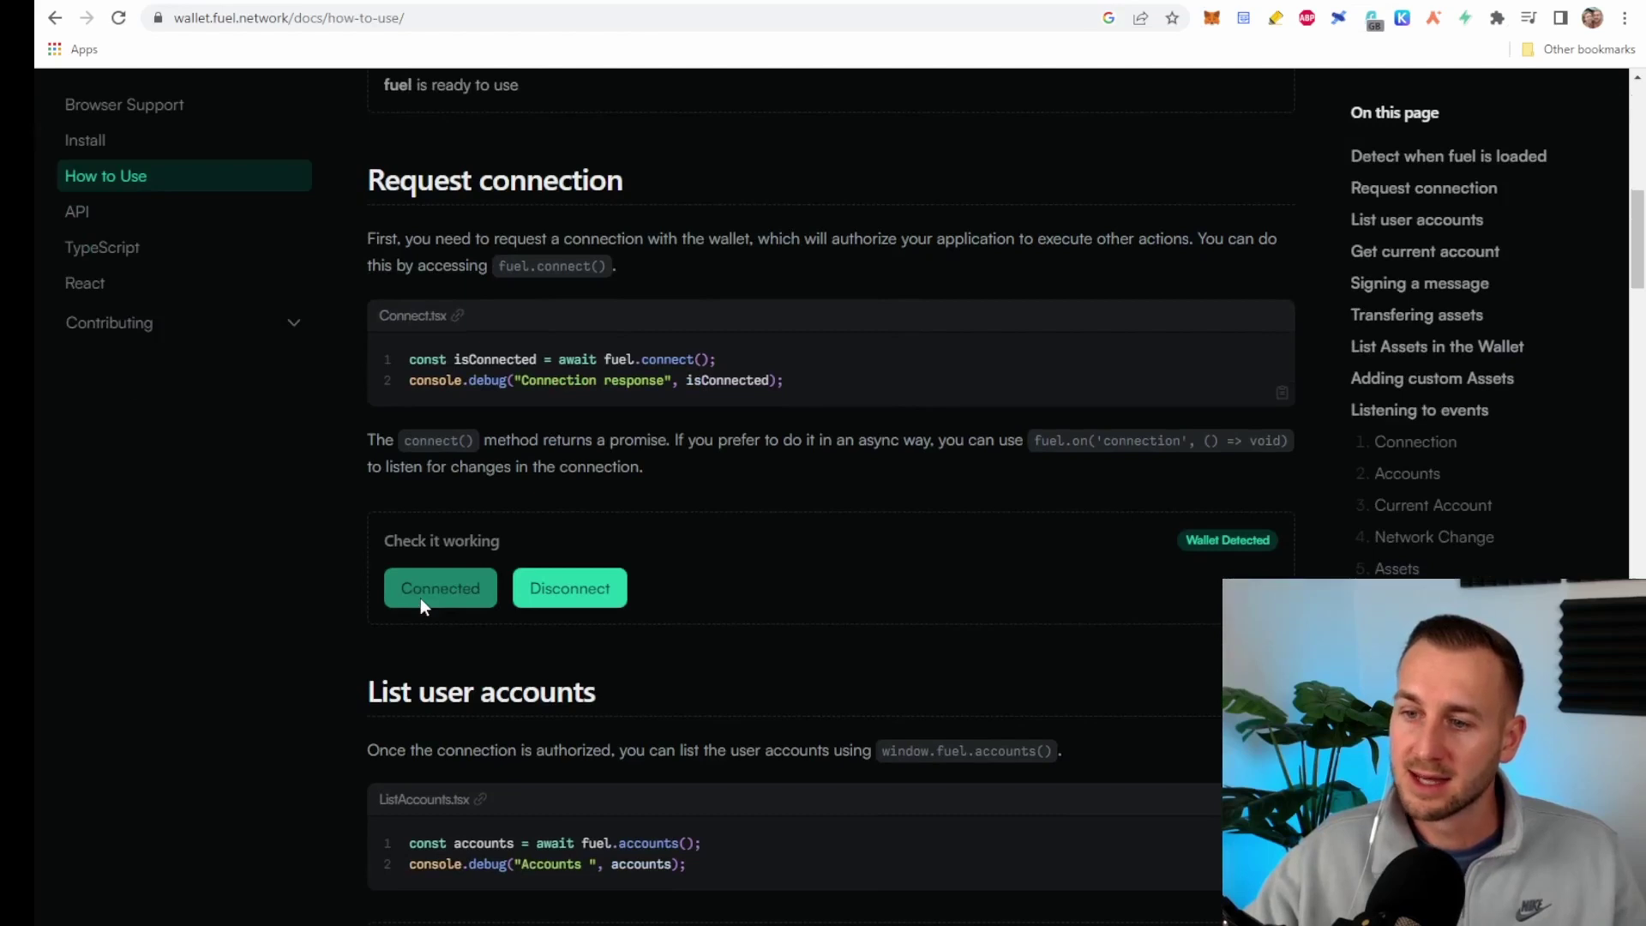
left_click(1465, 17)
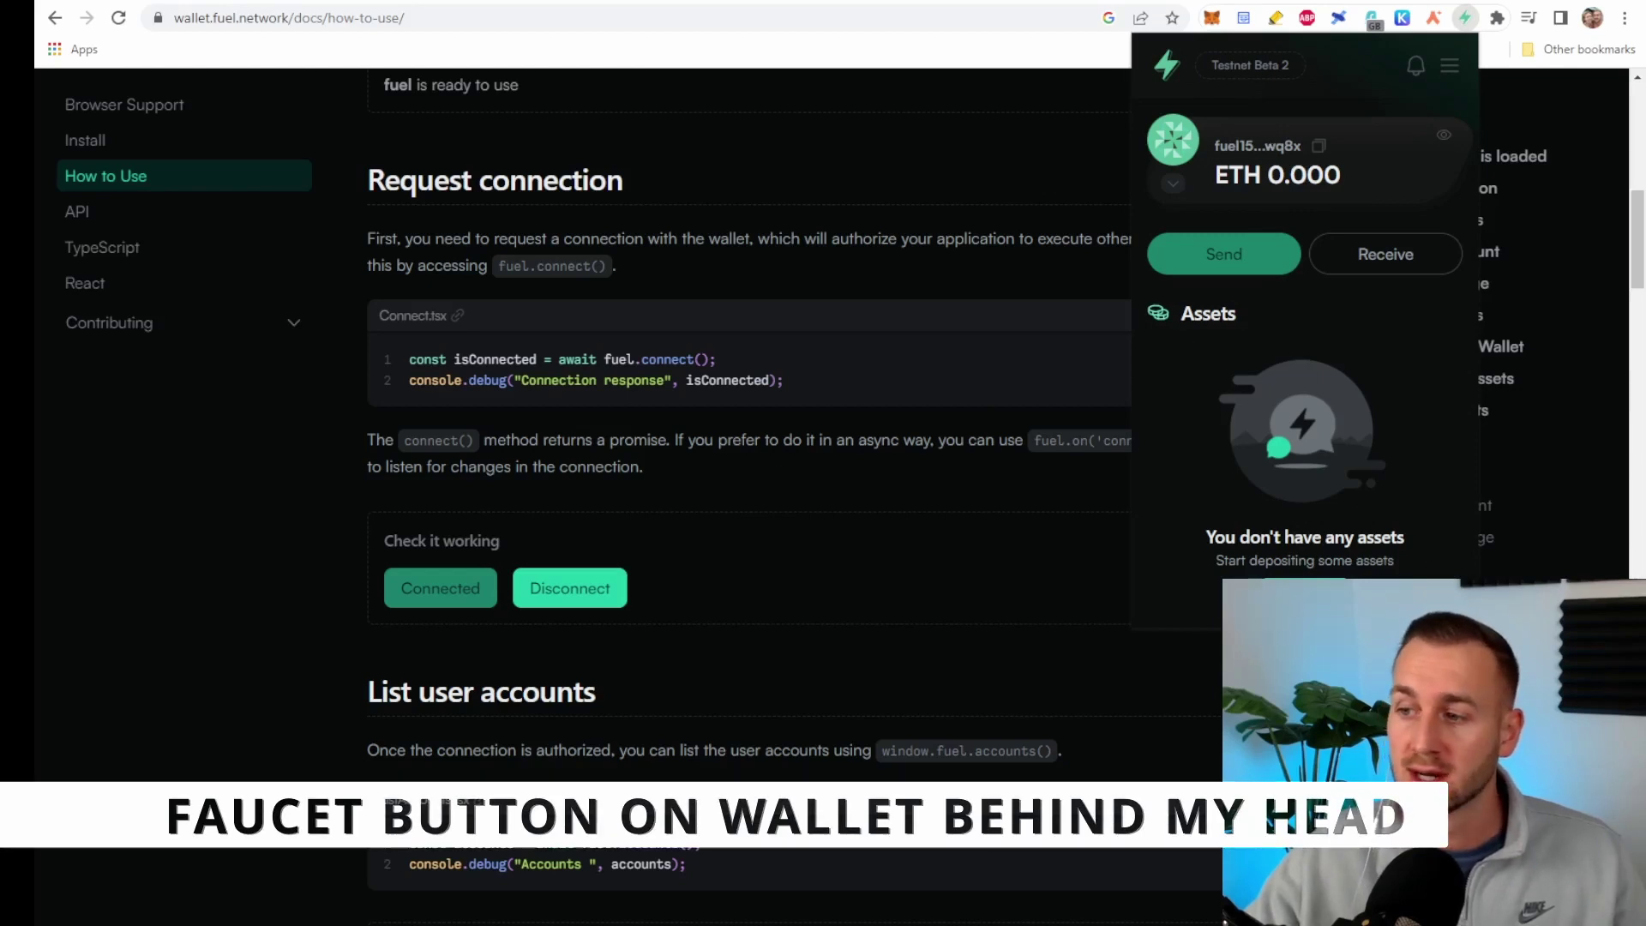
Request test Ether for the wallet's address from the Fuel Faucet after the robot check.
left_click(1304, 596)
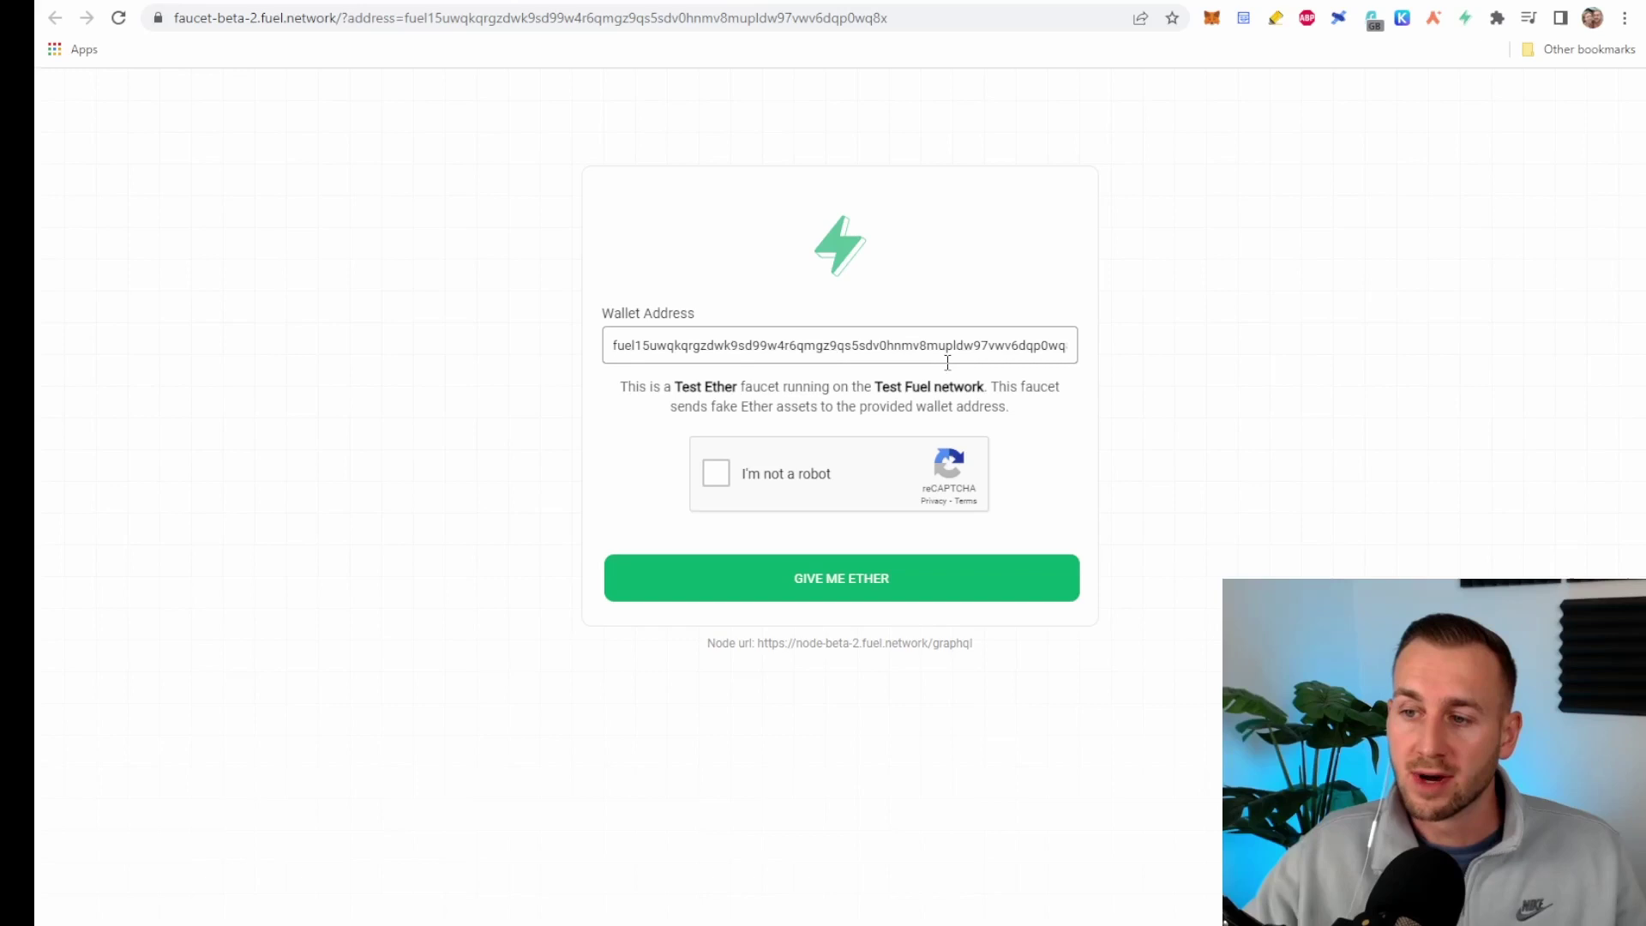
left_click(722, 484)
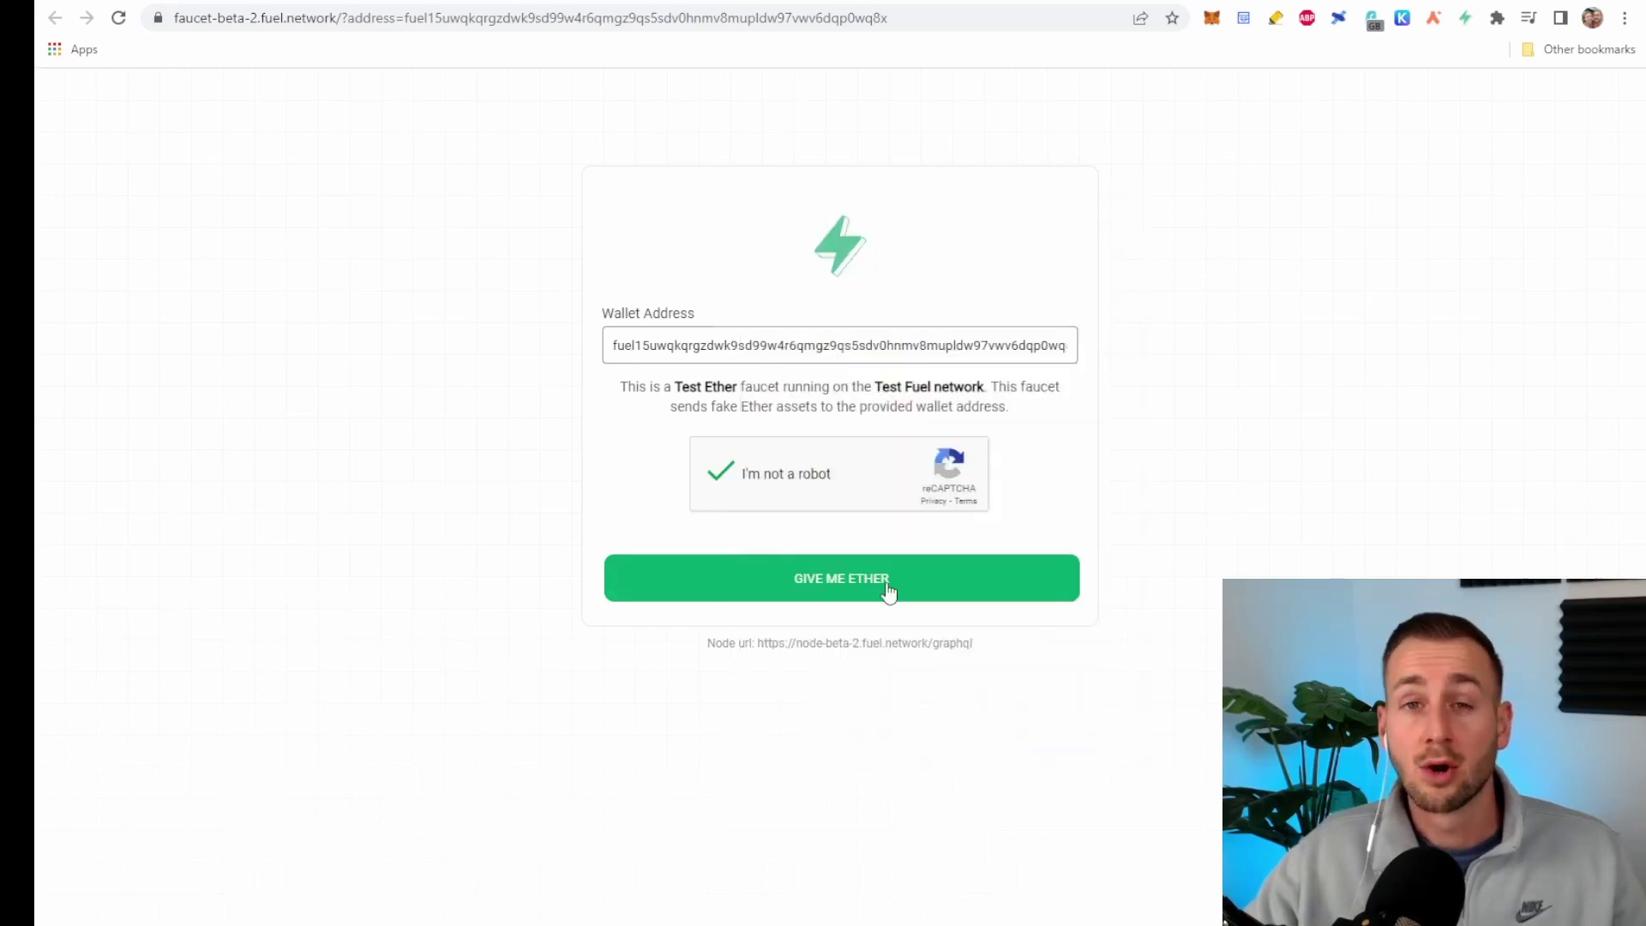
left_click(889, 590)
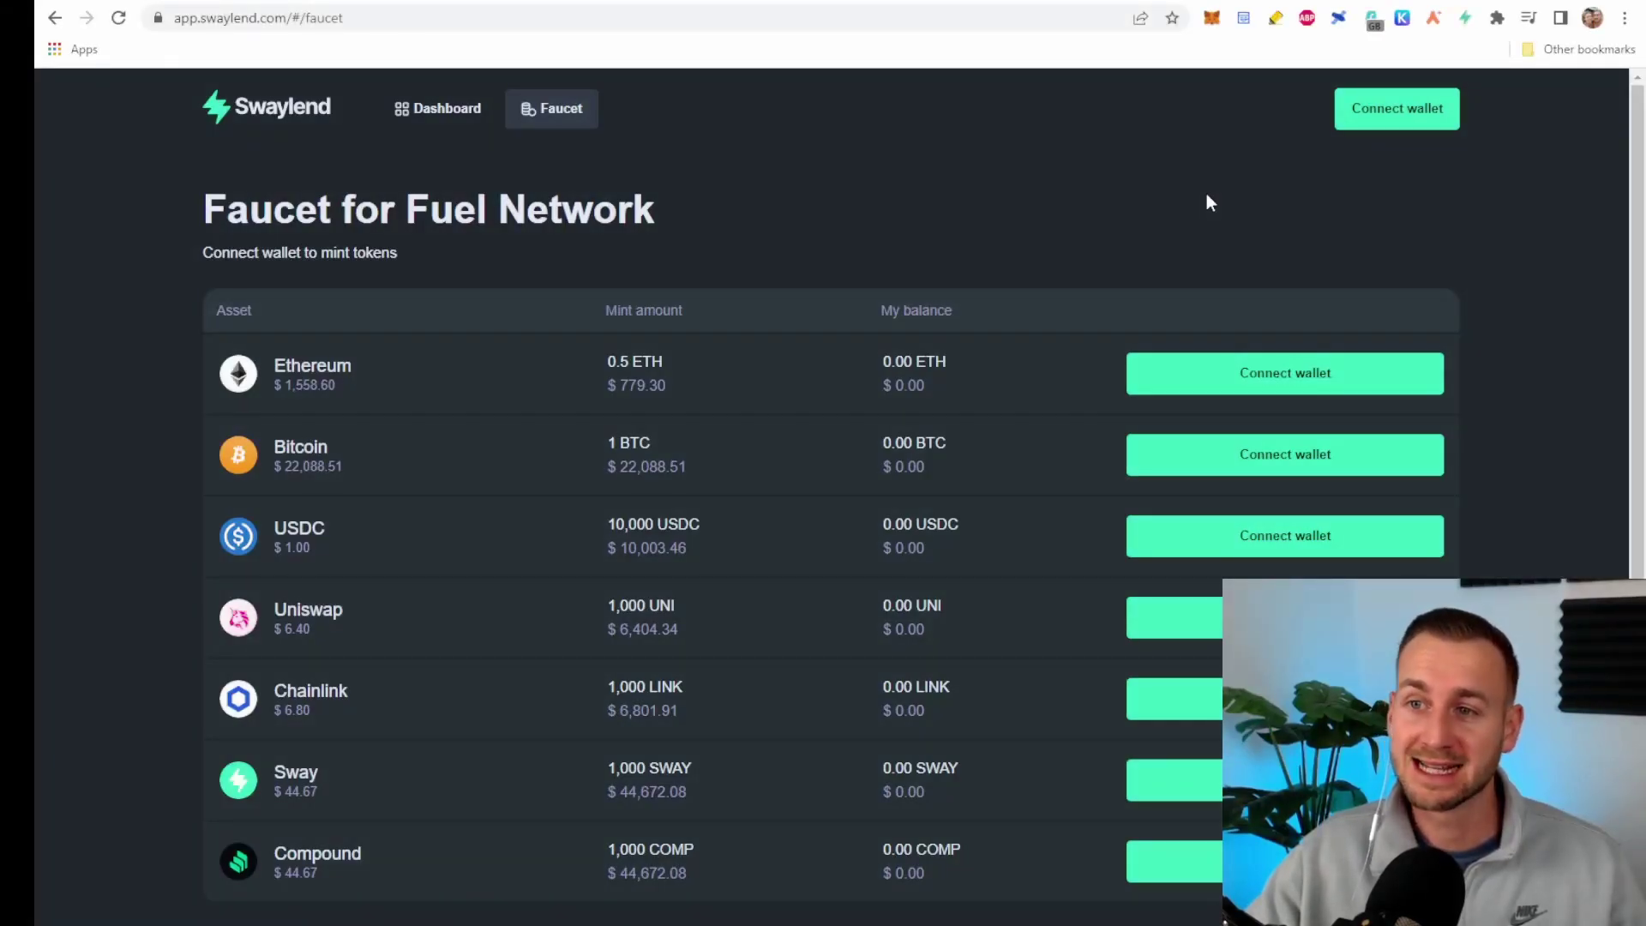
Connect the Fuel wallet on the Swaylend dashboard, then go back to SwaySwap's landing page.
left_click(460, 108)
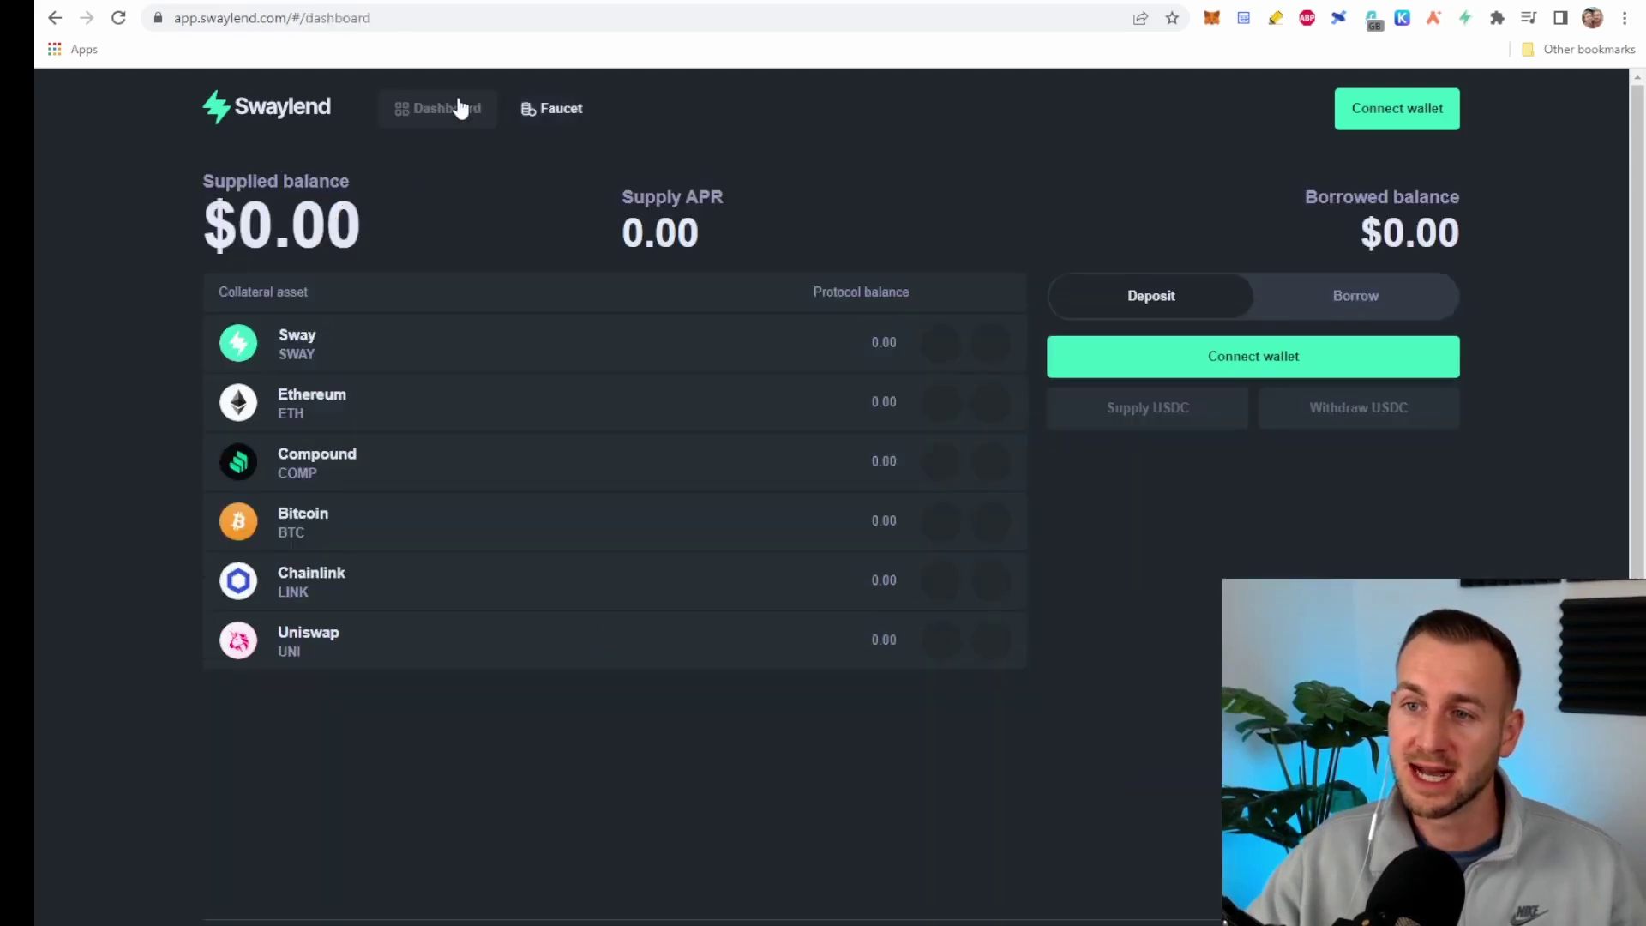
left_click(1372, 125)
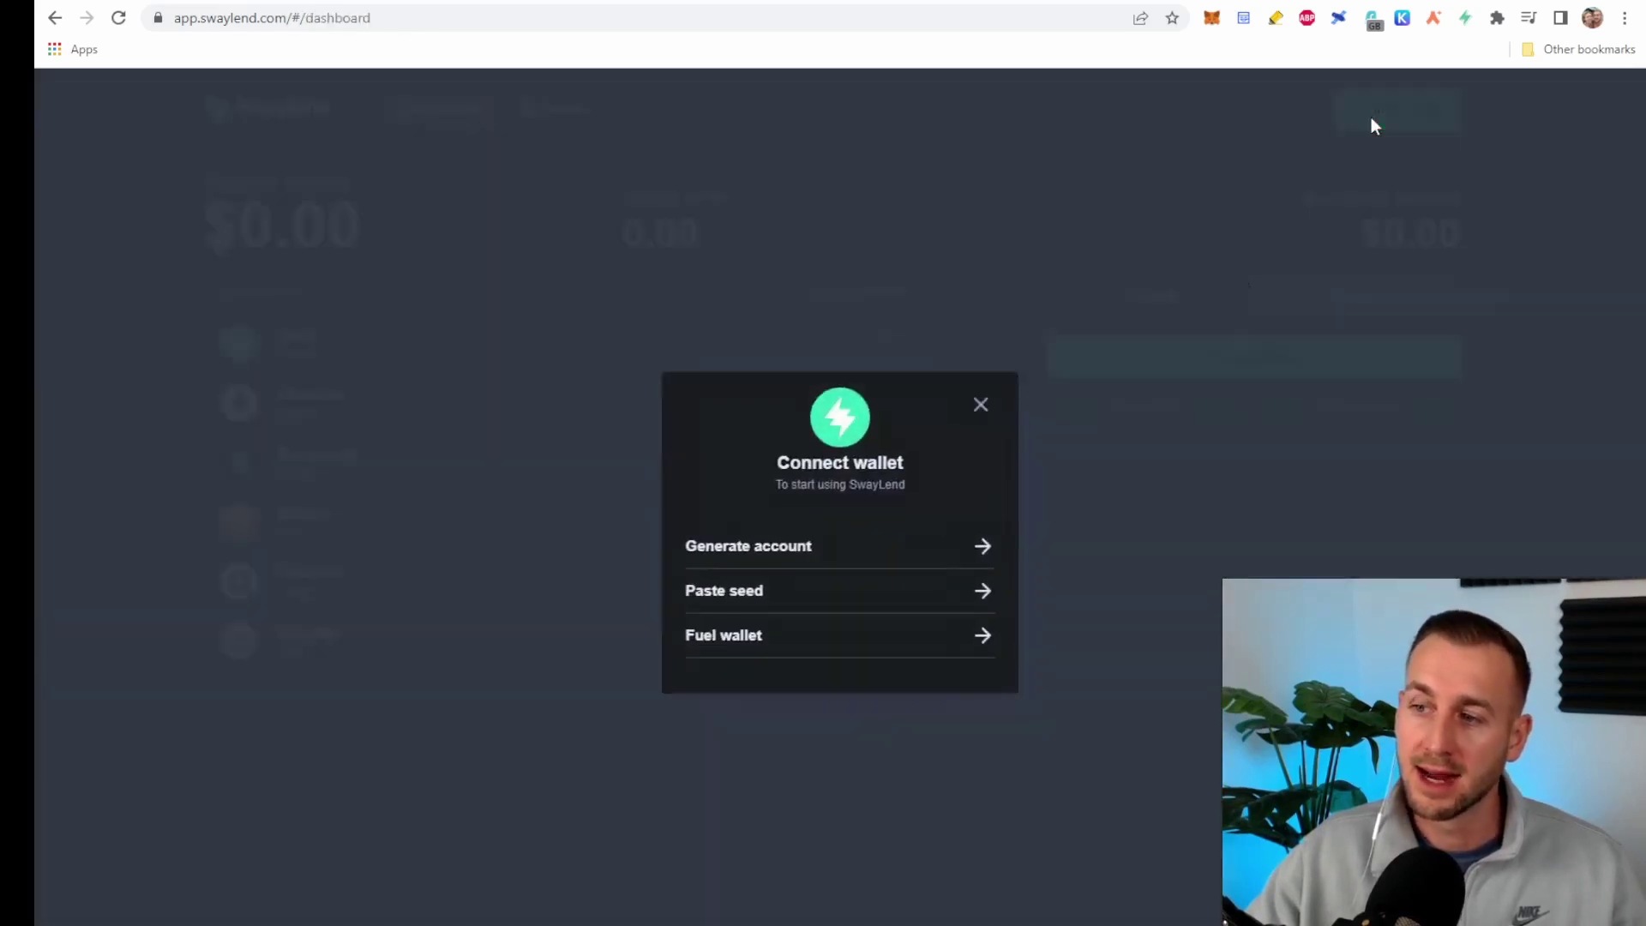
left_click(772, 635)
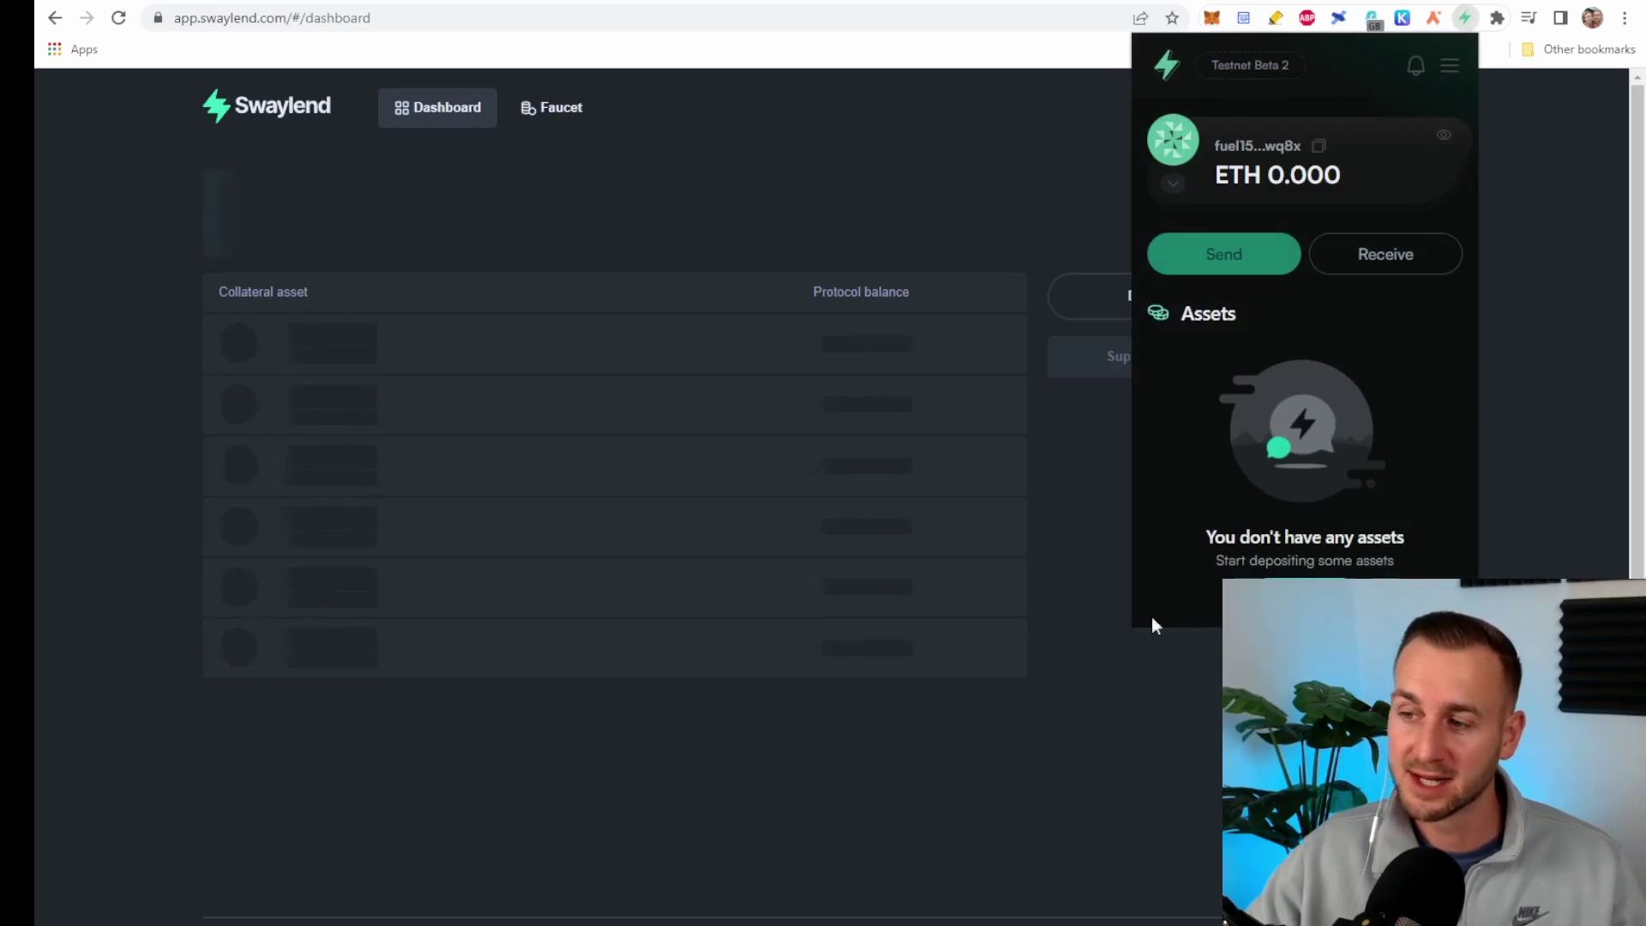
left_click(1041, 166)
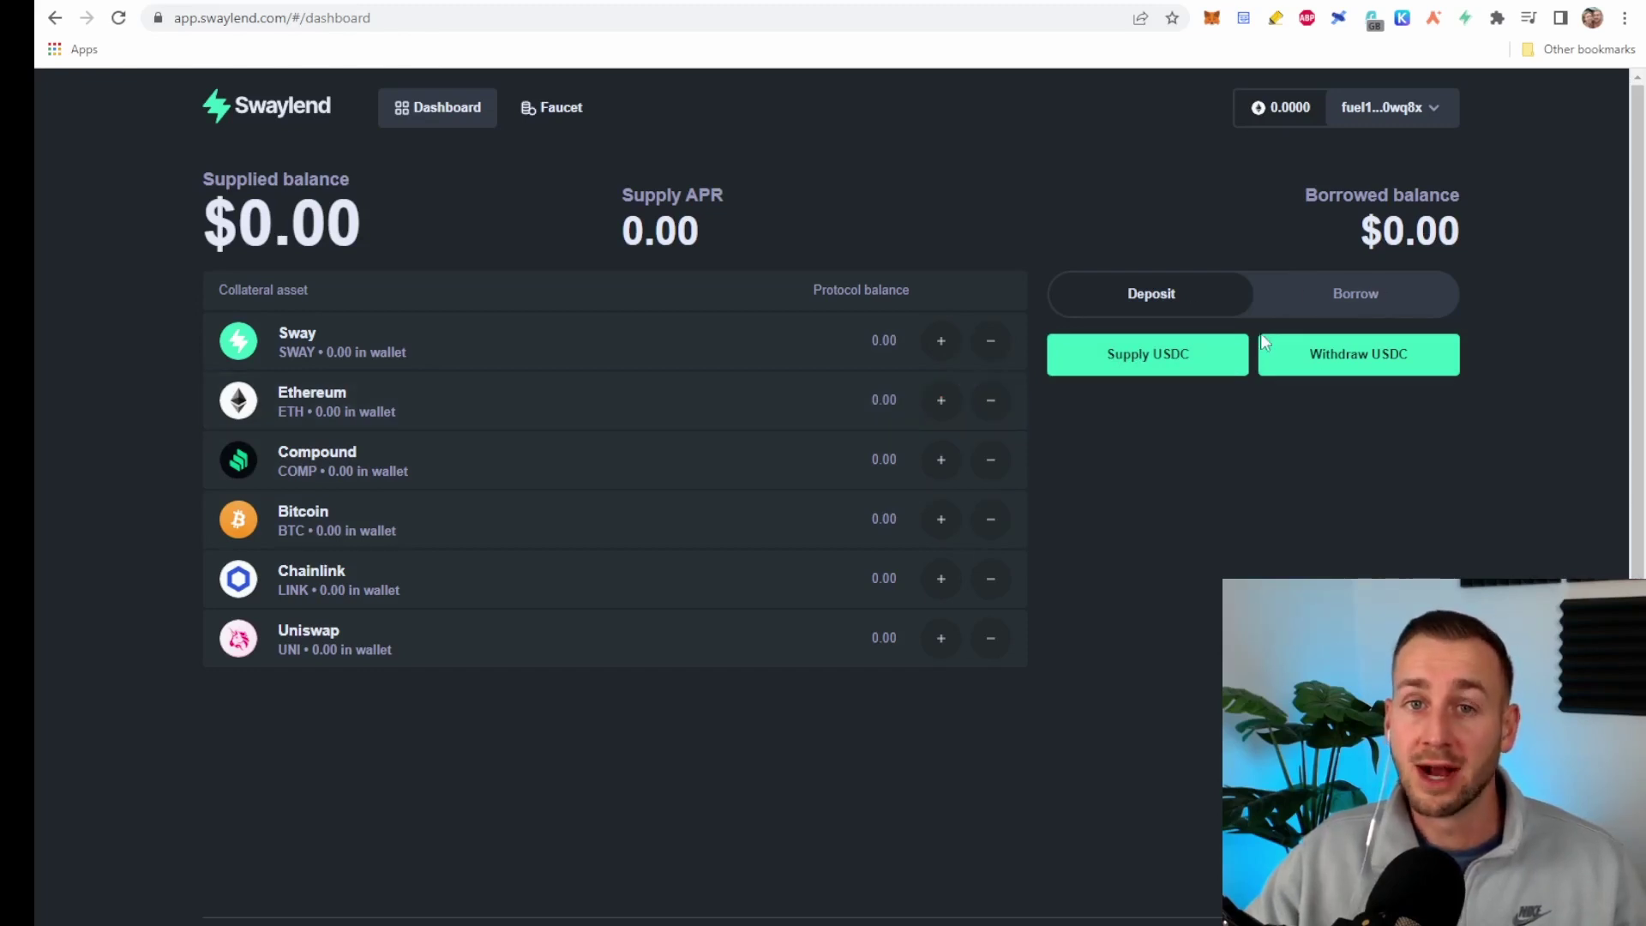
key("alt+Left")
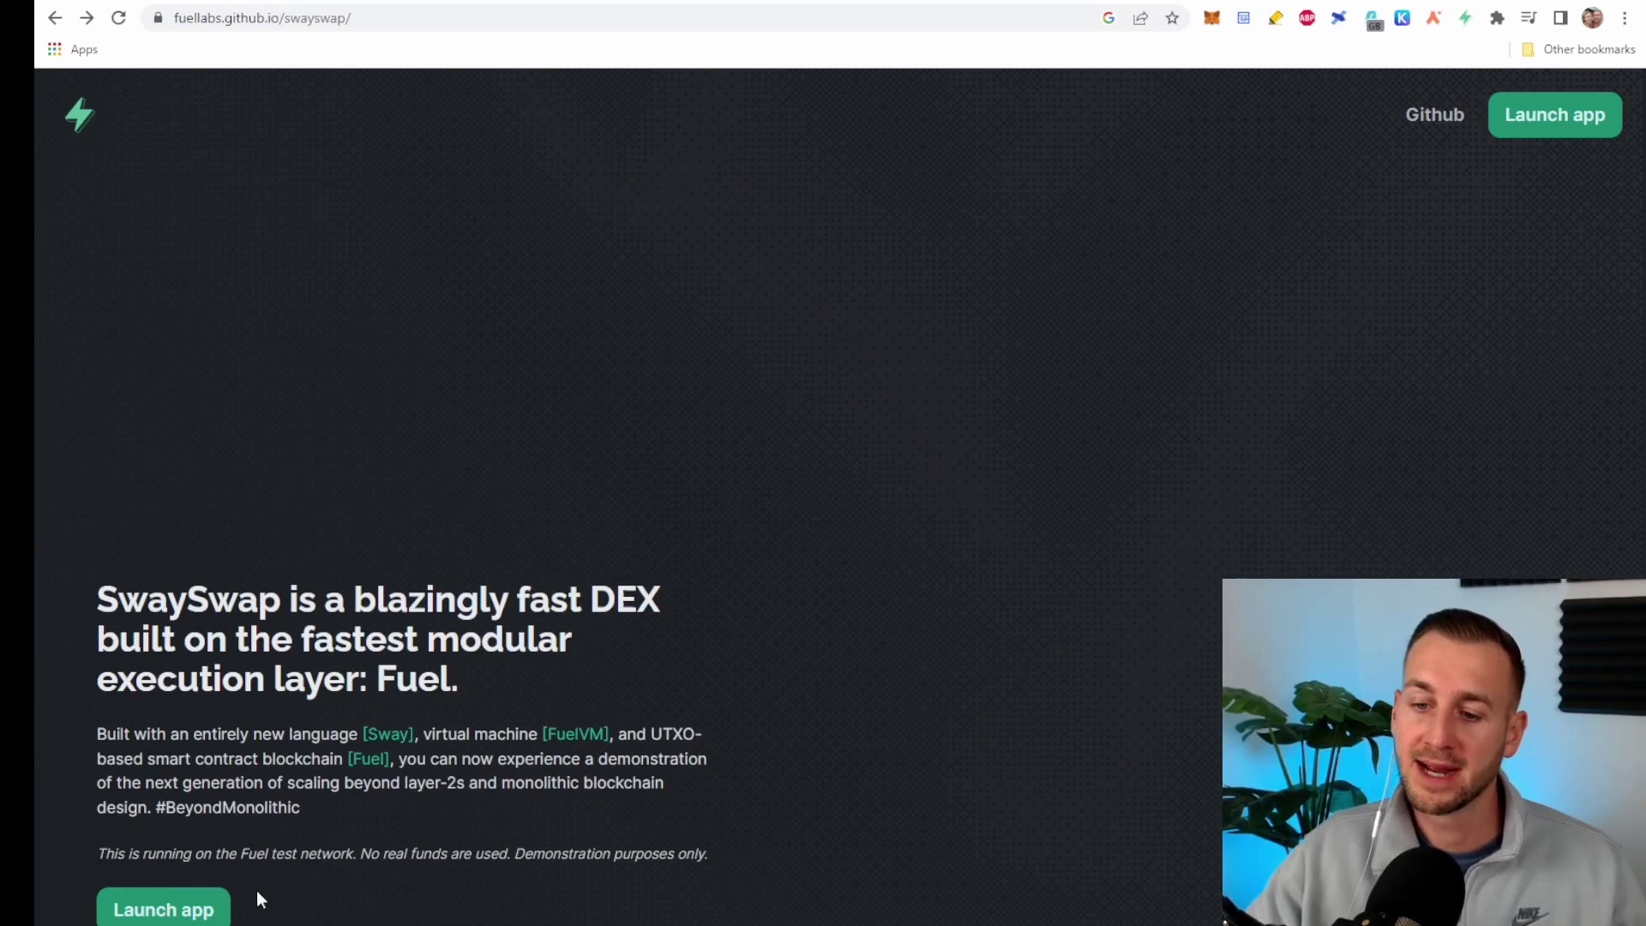
Launch SwaySwap, create a wallet funded with 0.5 test ETH, and accept the disclaimer.
left_click(201, 900)
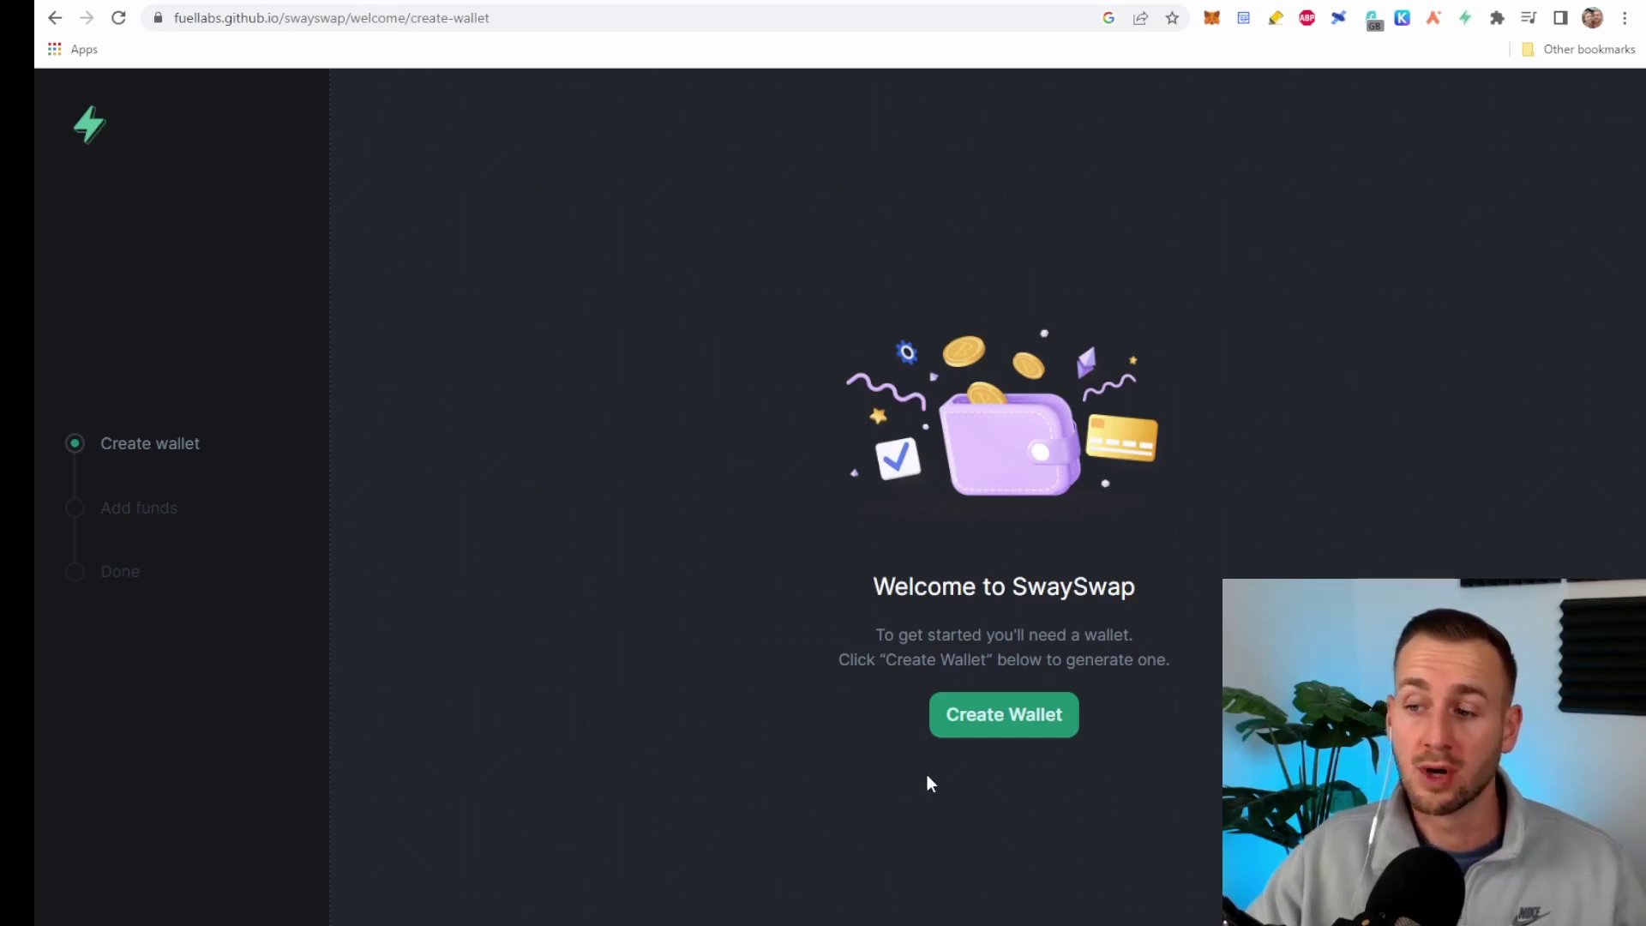
left_click(991, 723)
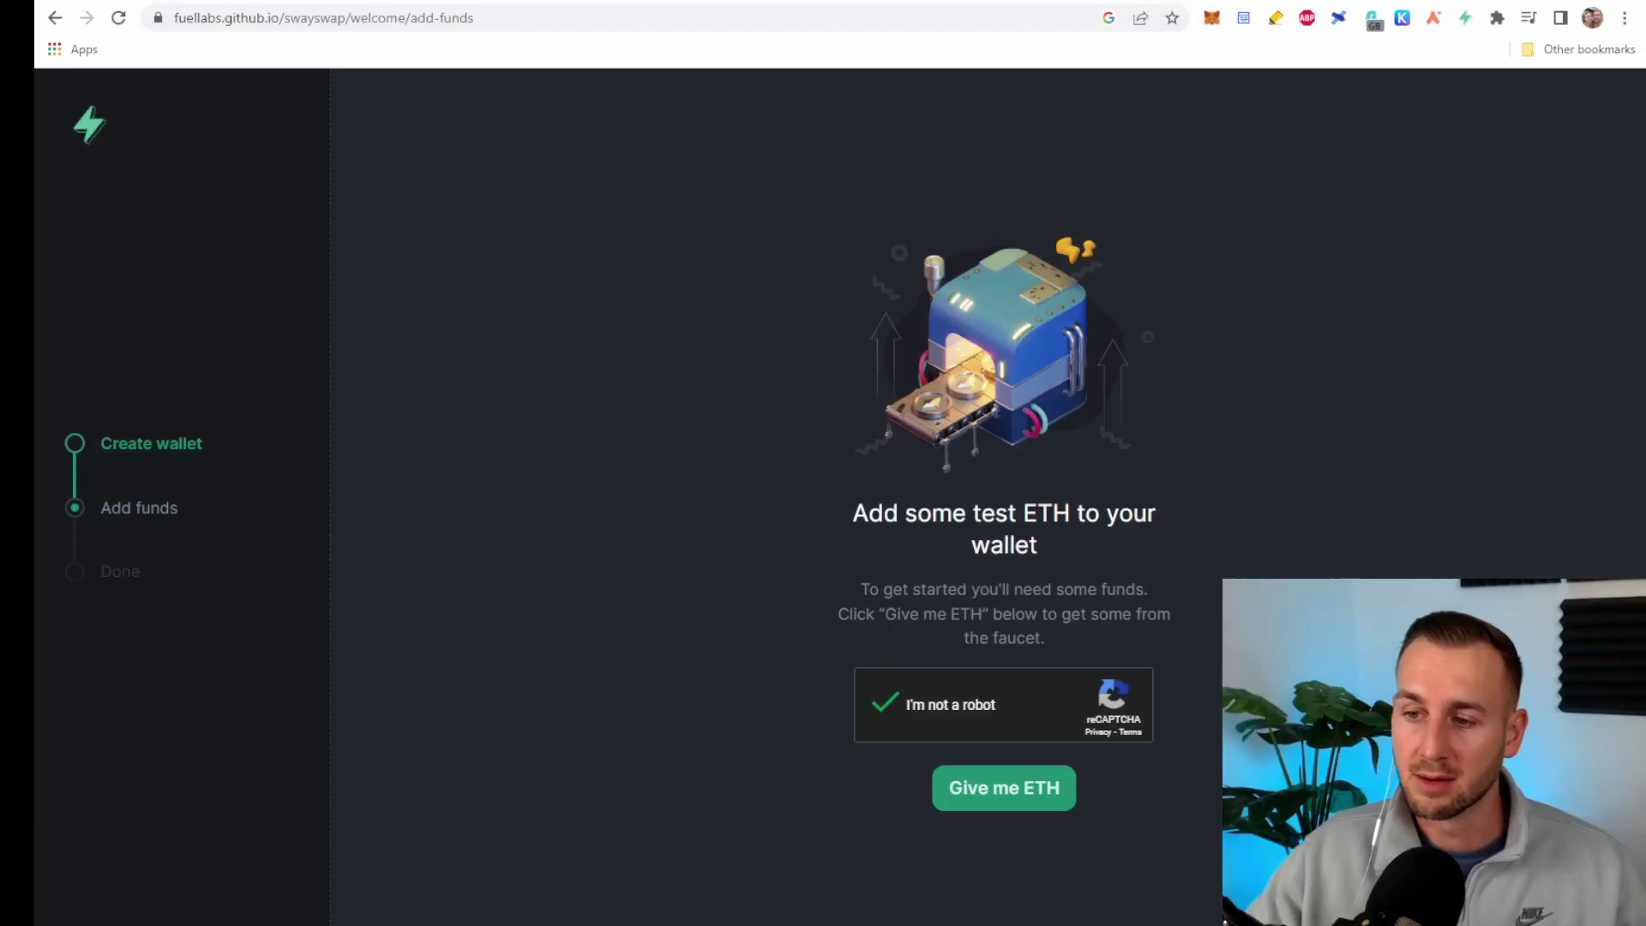
left_click(1017, 793)
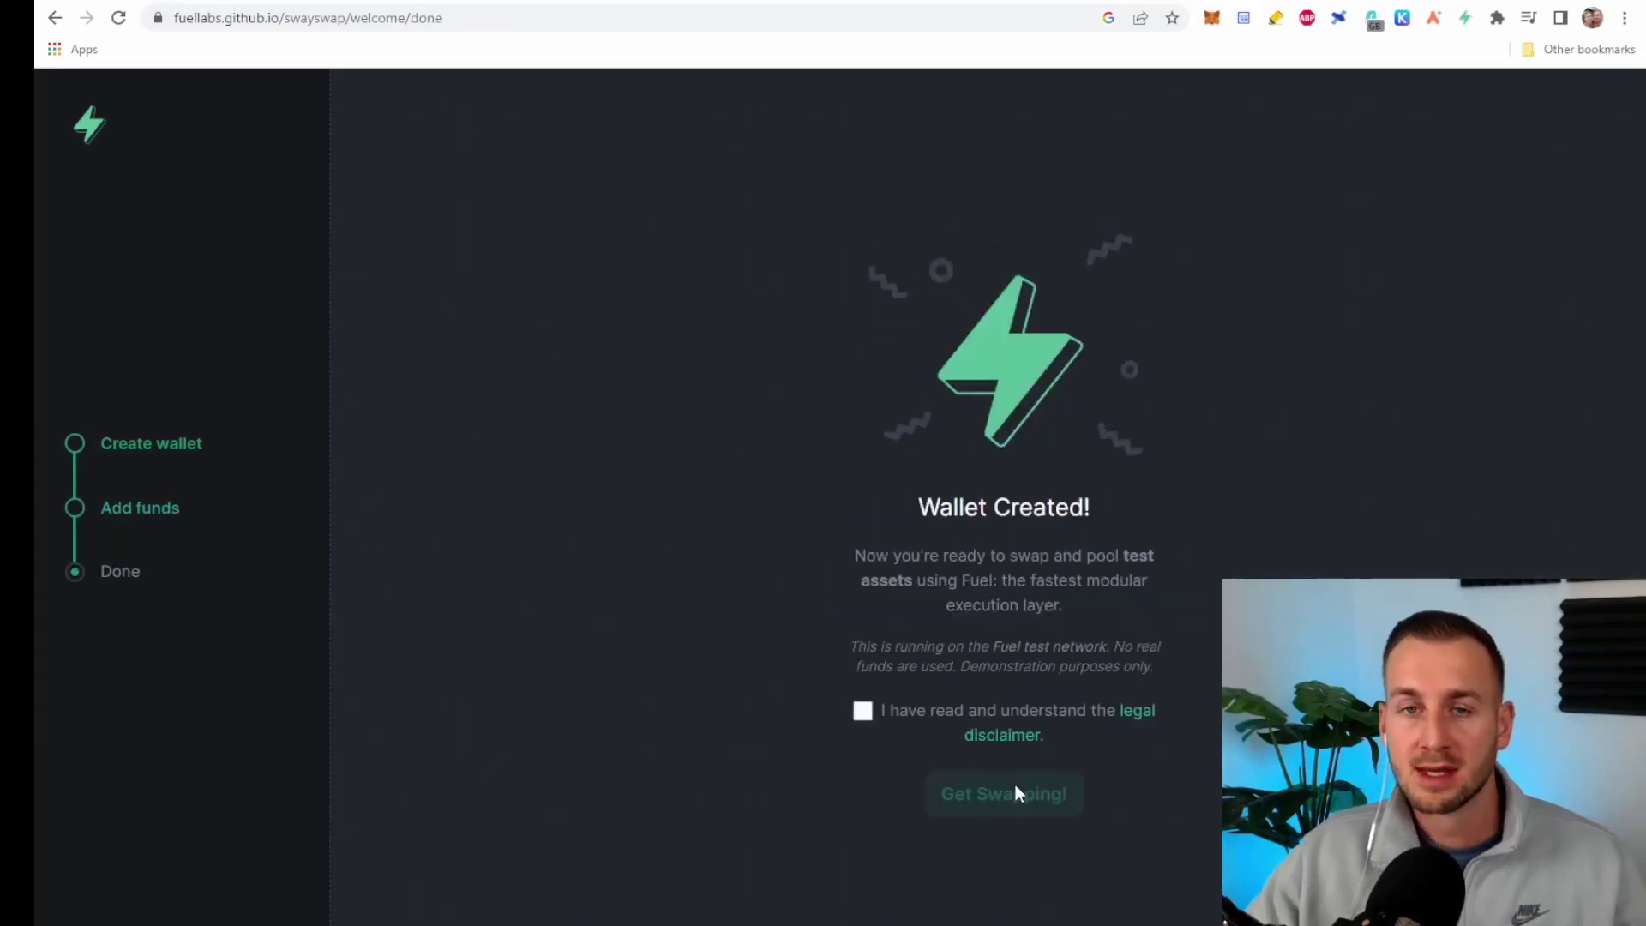
left_click(863, 713)
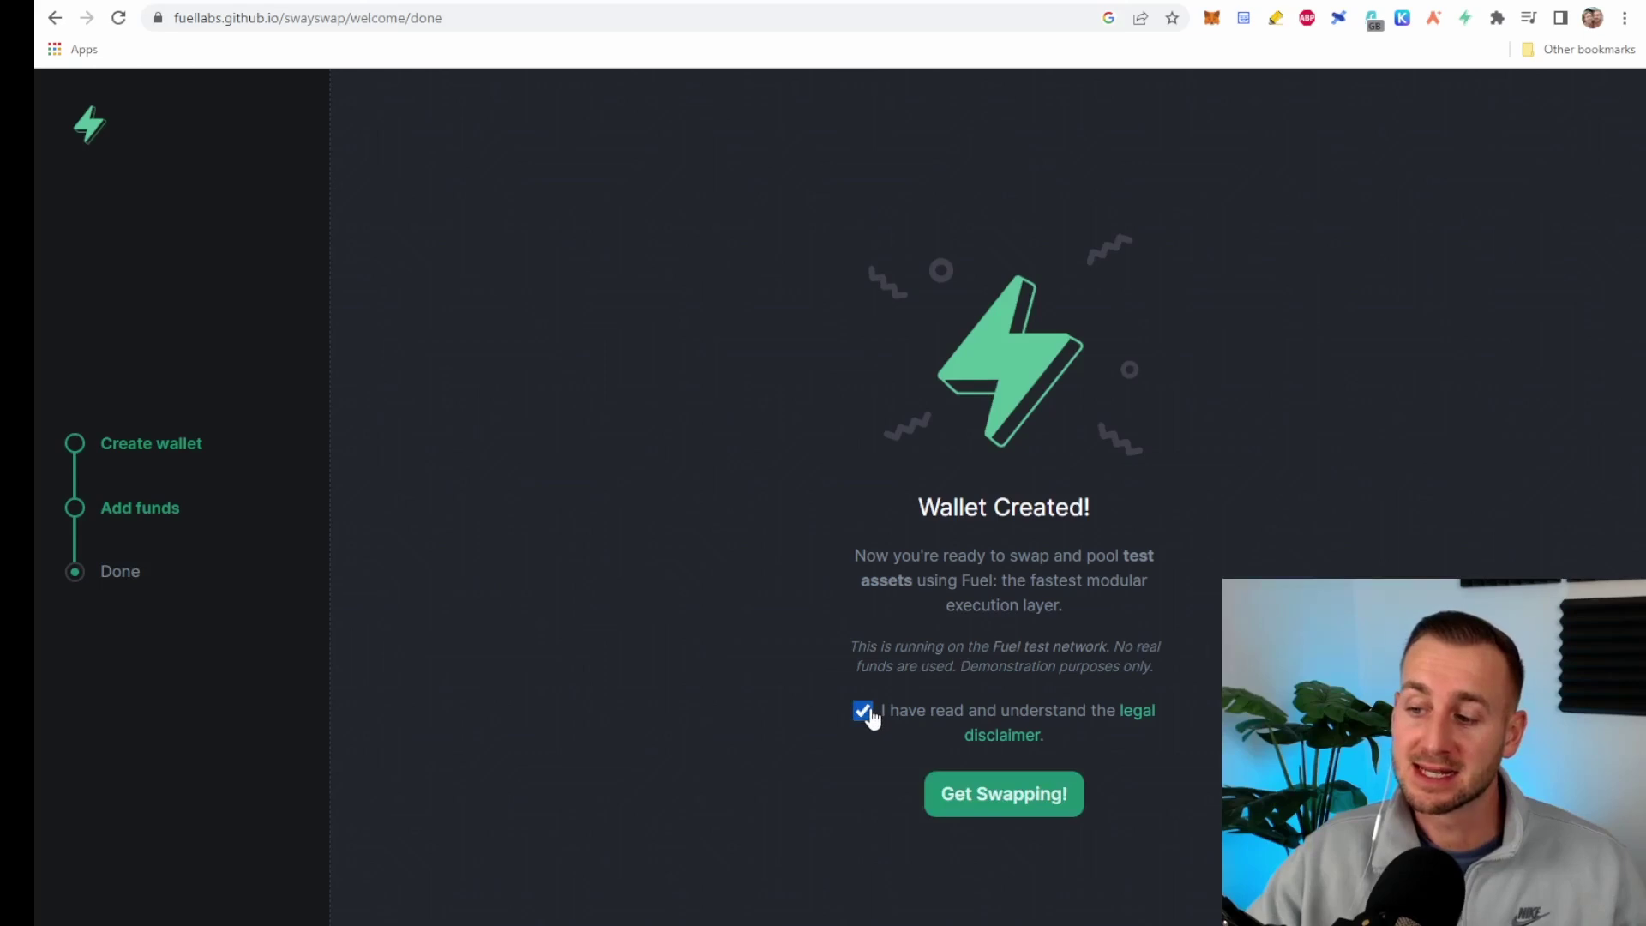
left_click(997, 793)
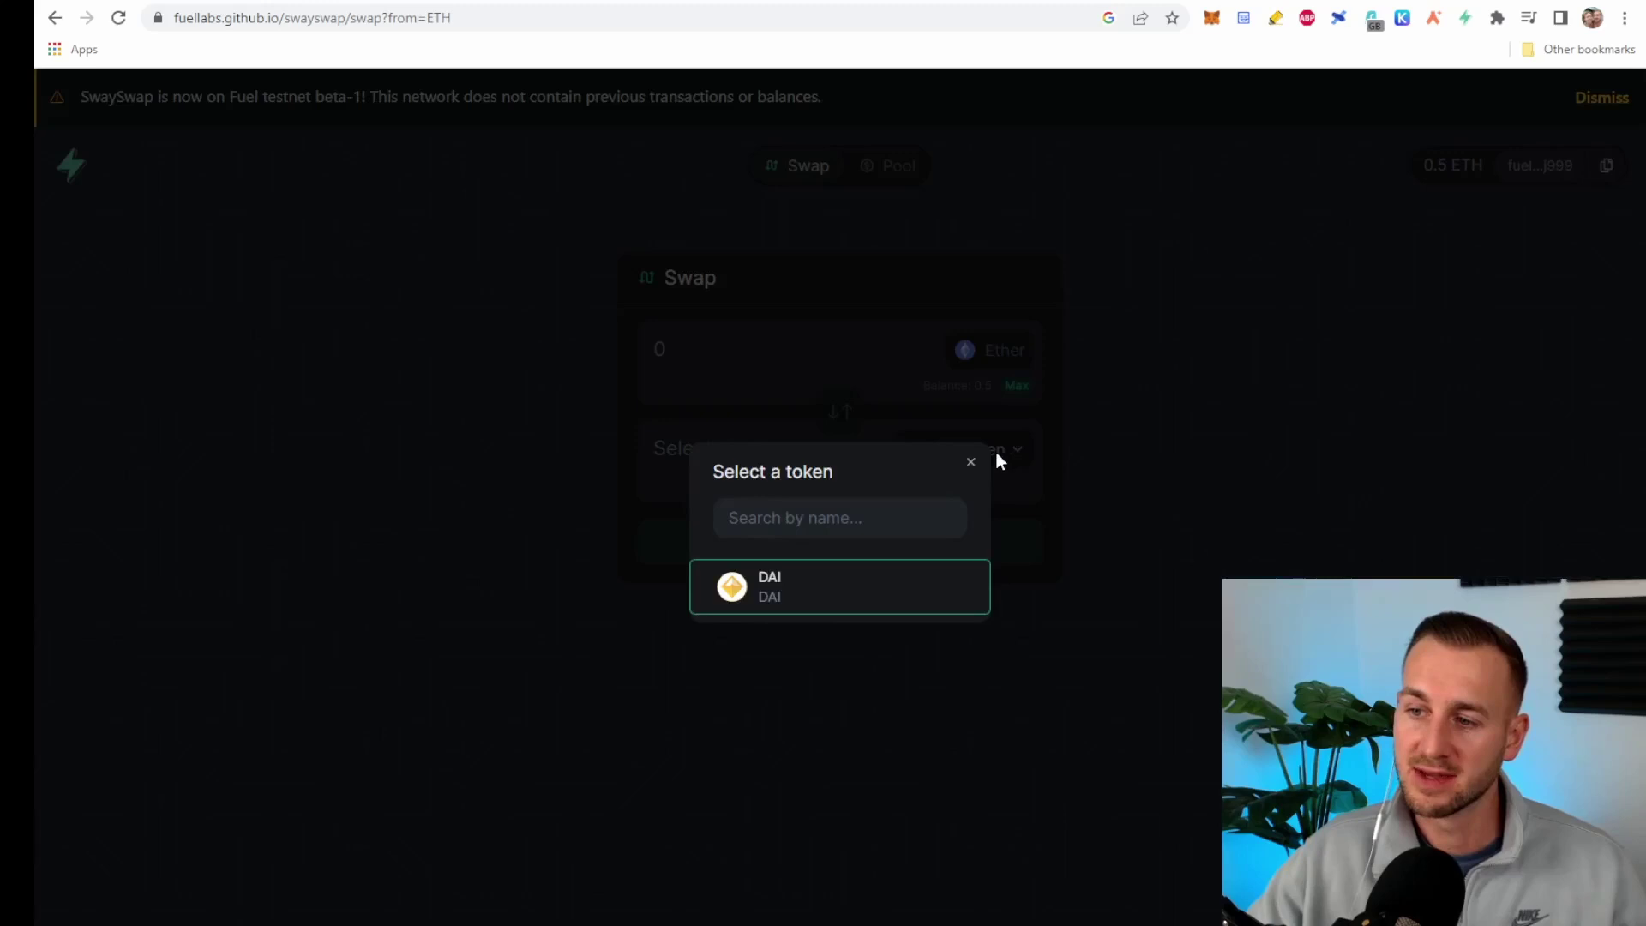
Swap 0.25 ETH for DAI in SwaySwap.
left_click(816, 596)
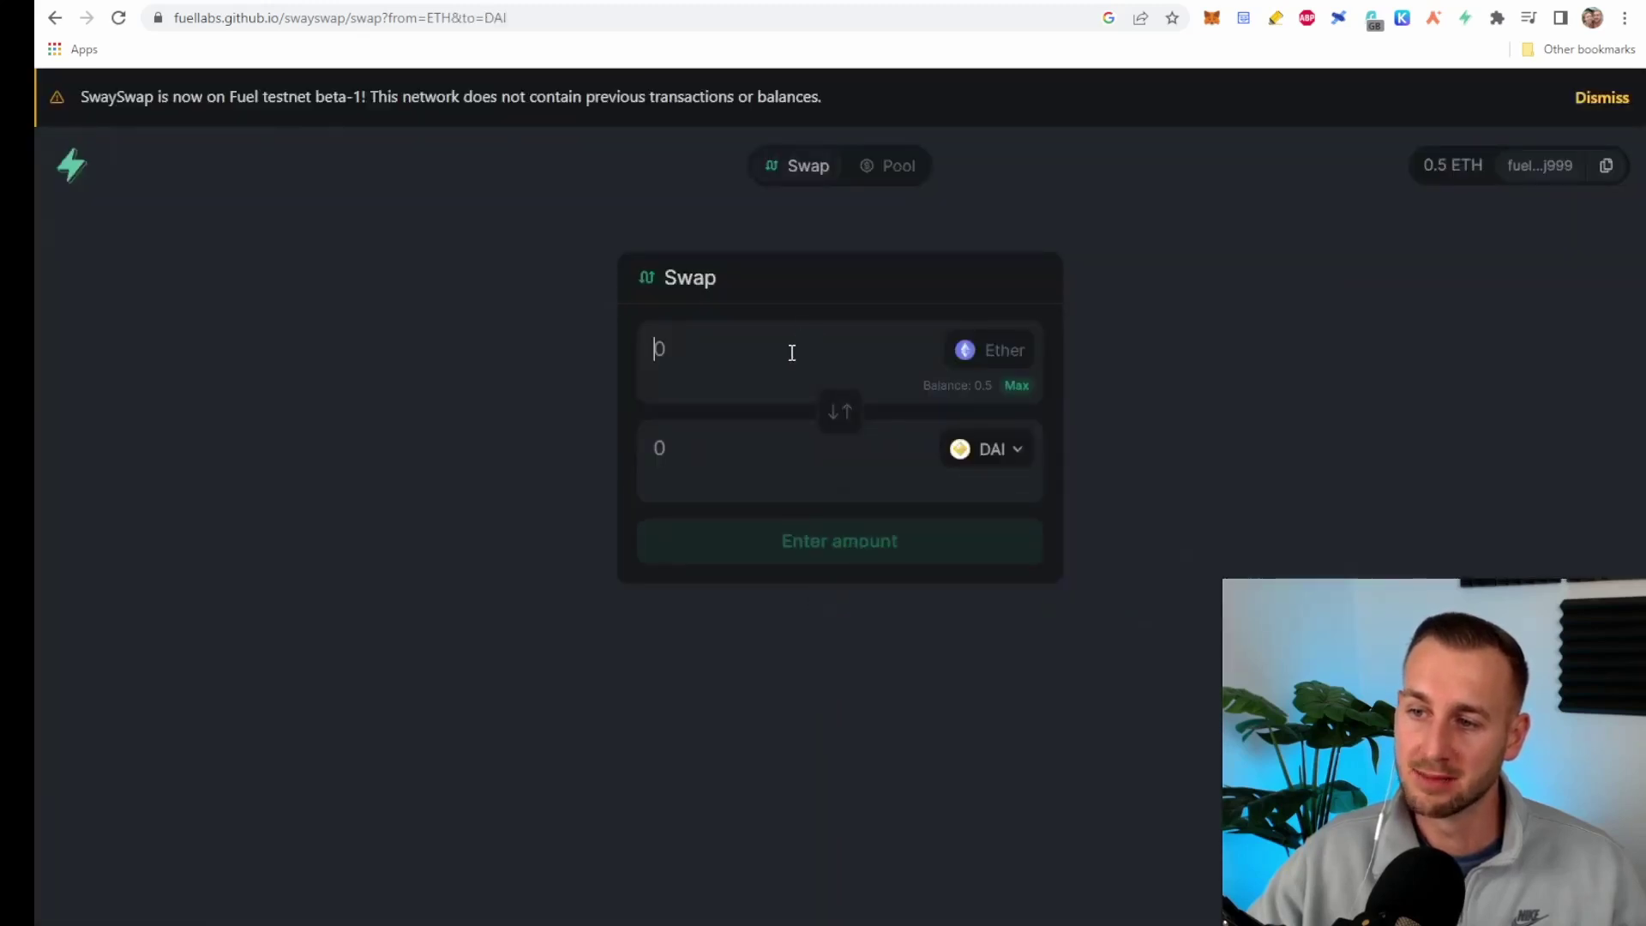
type("0.25")
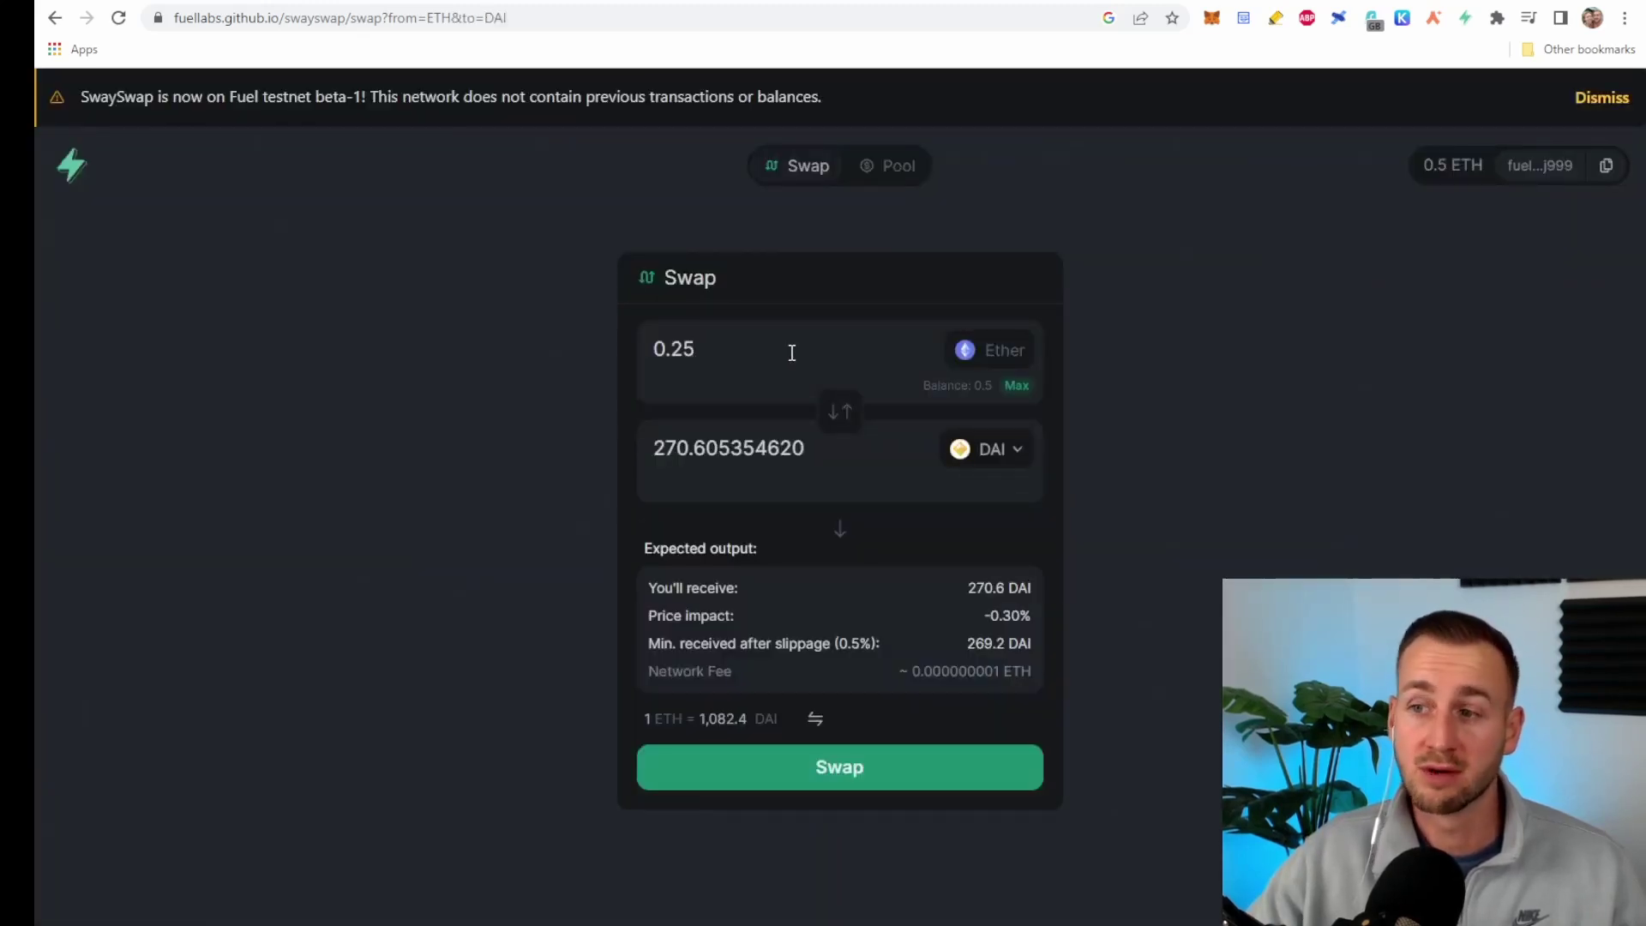
left_click(844, 756)
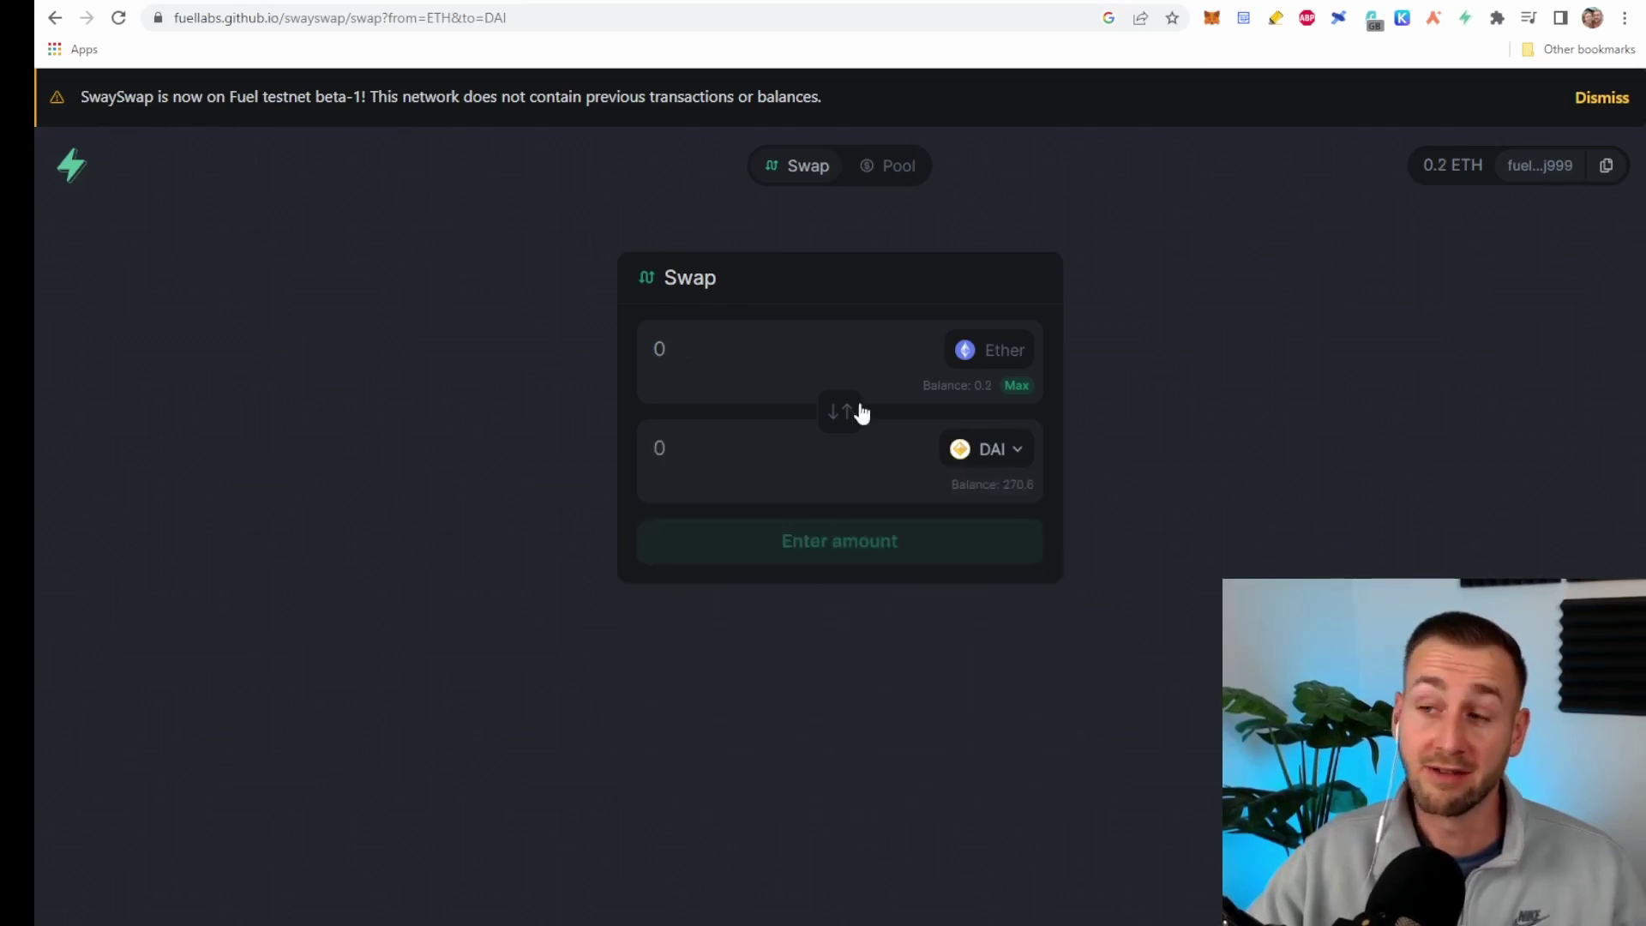
Add the full DAI balance with ETH as ETH/DAI liquidity (270.6 DAI, 0.2 ETH).
left_click(911, 176)
left_click(977, 279)
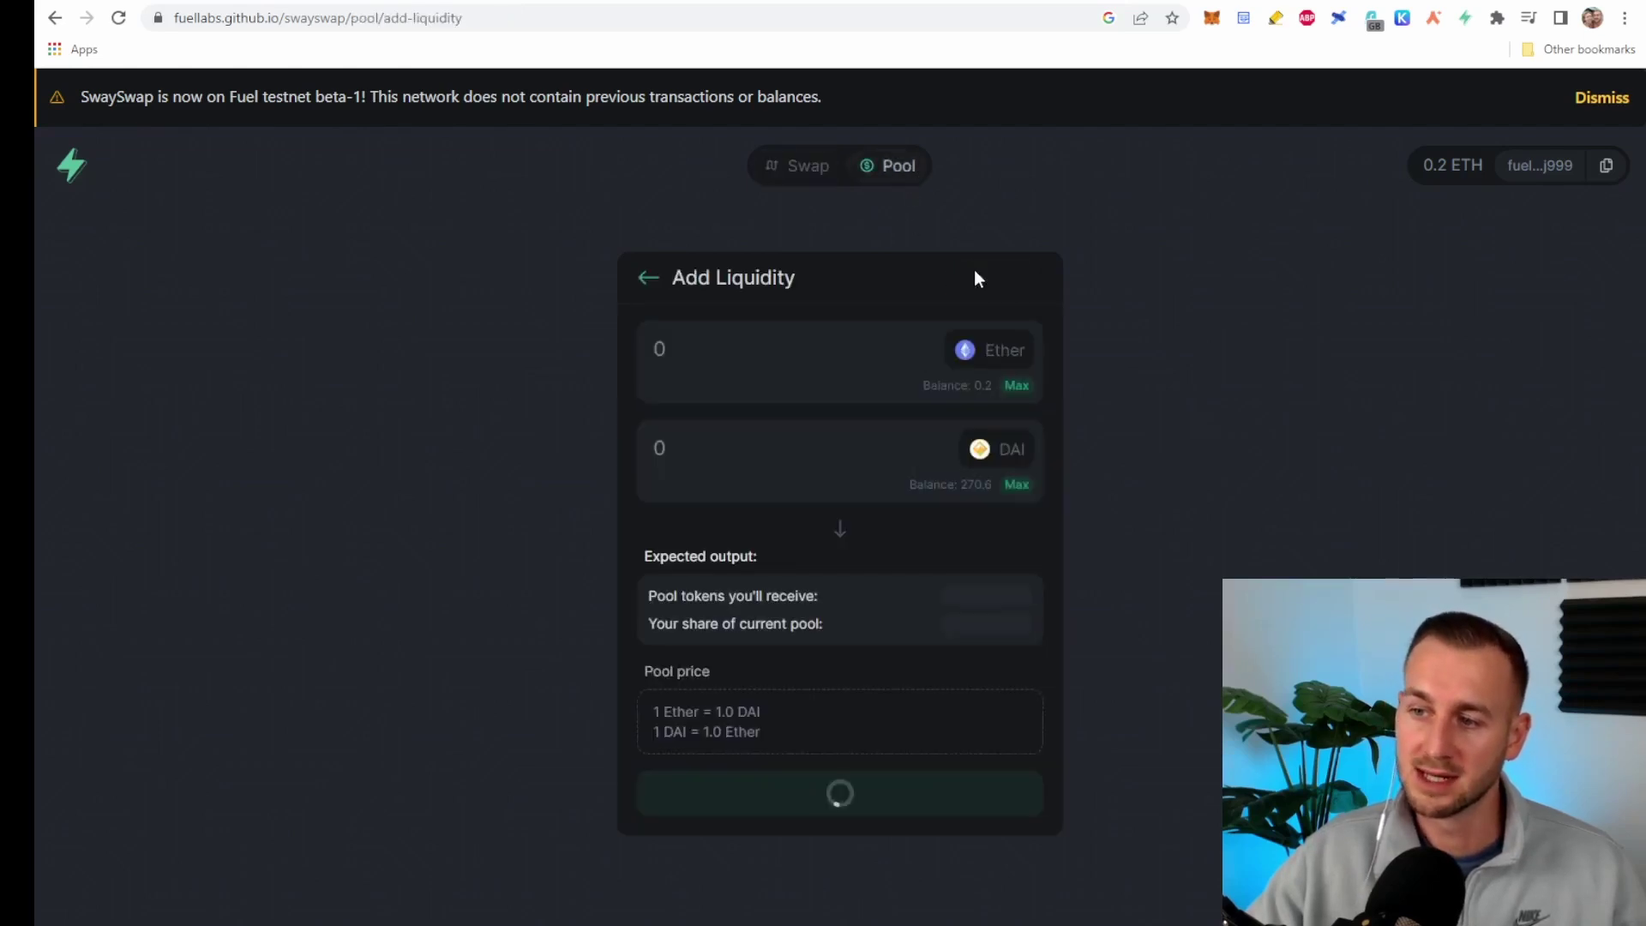
left_click(1011, 484)
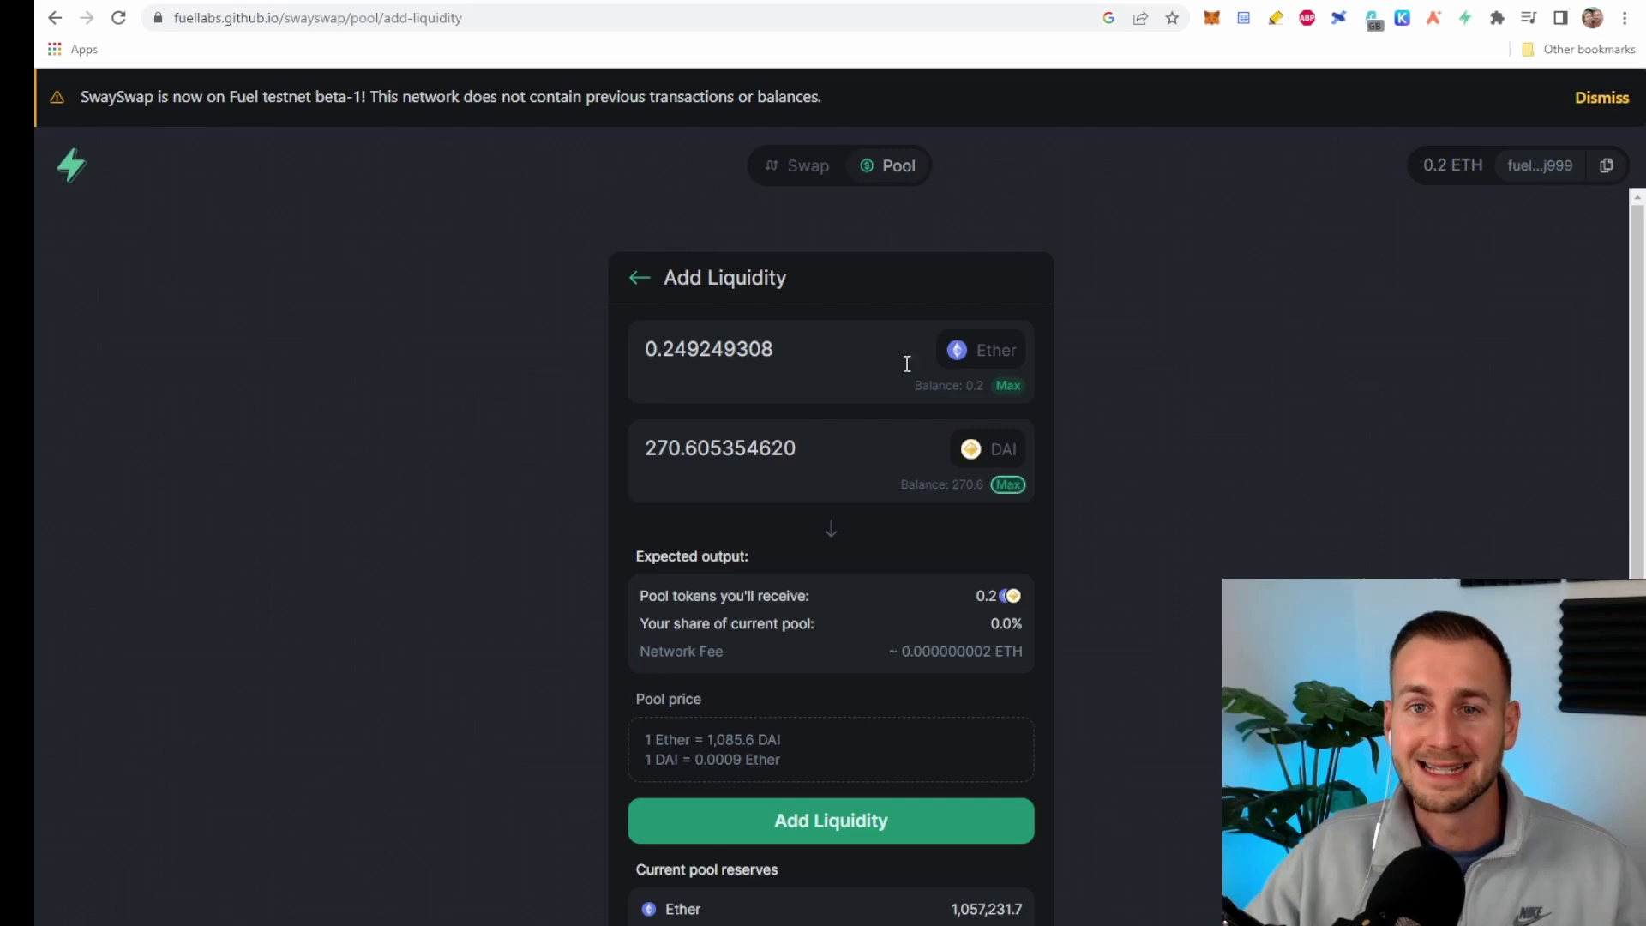
left_click(830, 820)
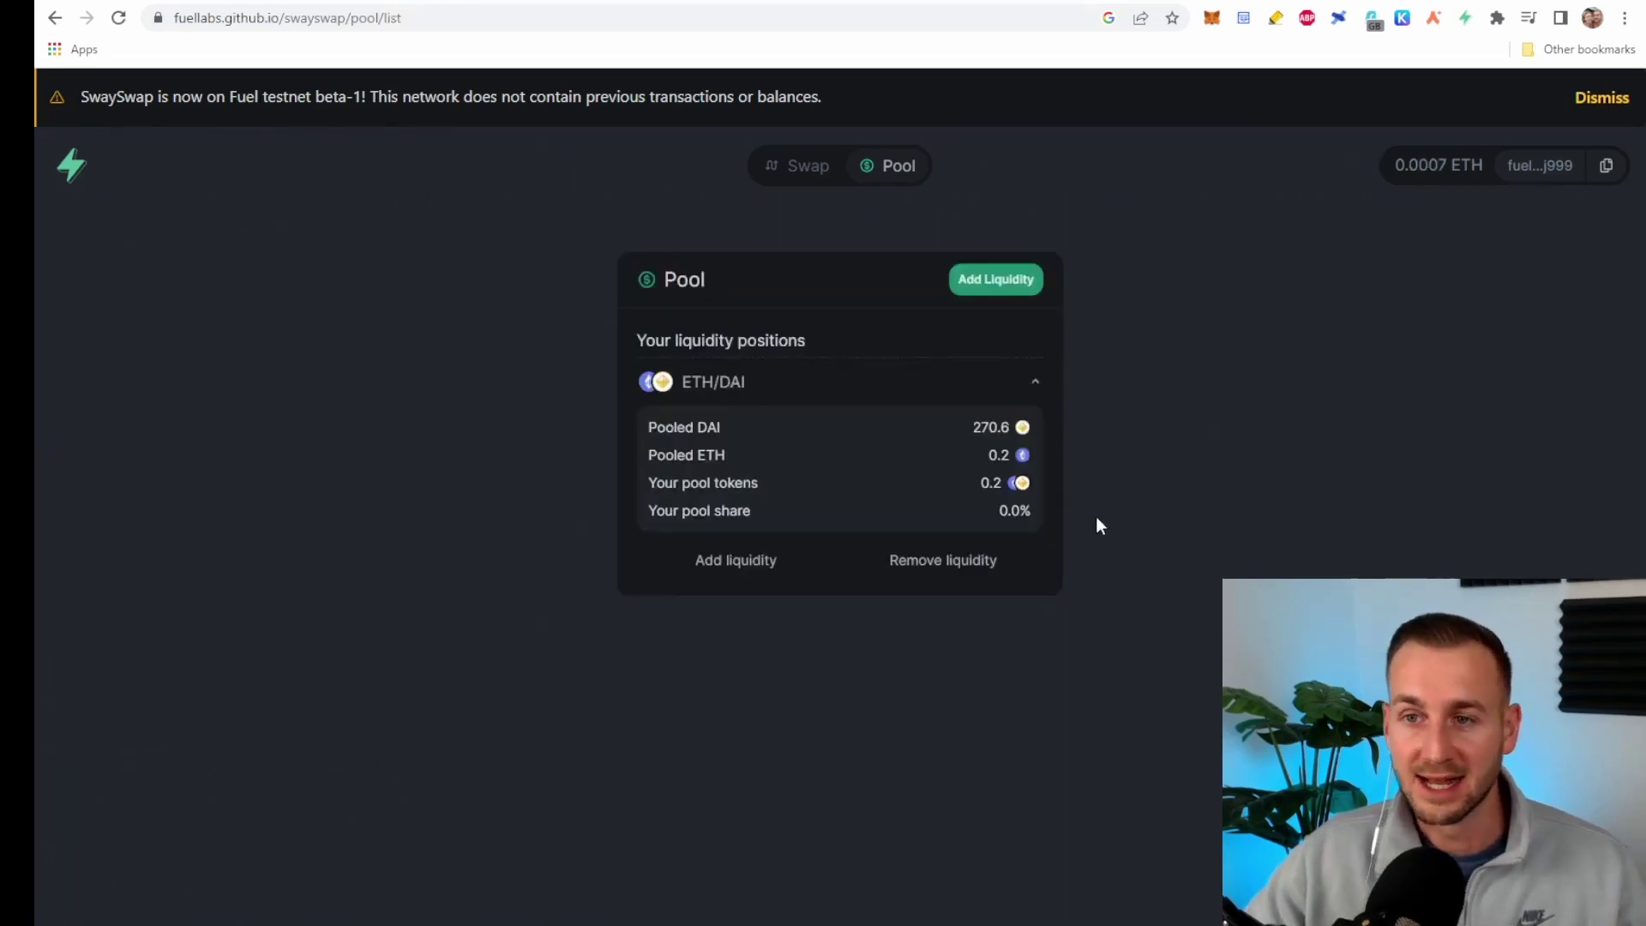